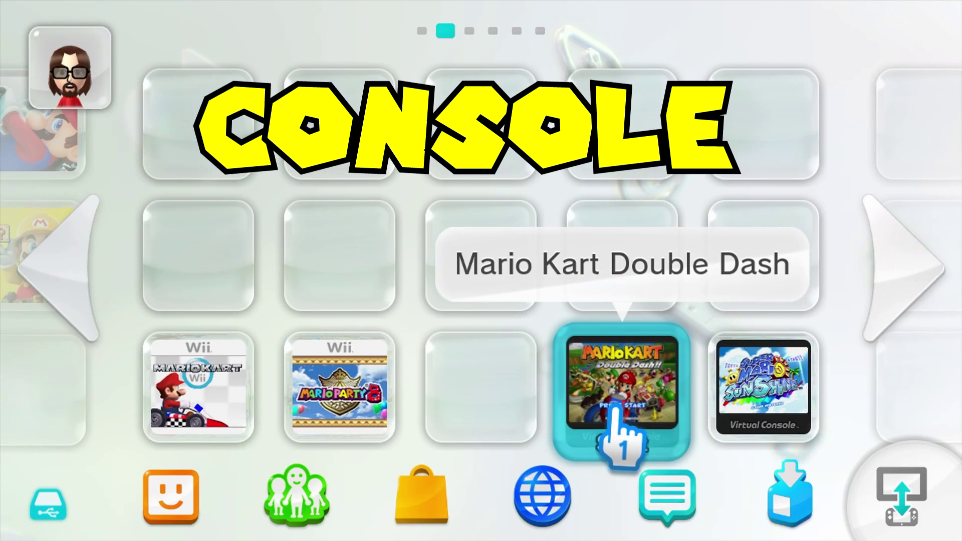
# Step: Launch the Super Mario Sunshine inject, then start Mario Party 8, from the Wii U Menu
pyautogui.click(798, 437)
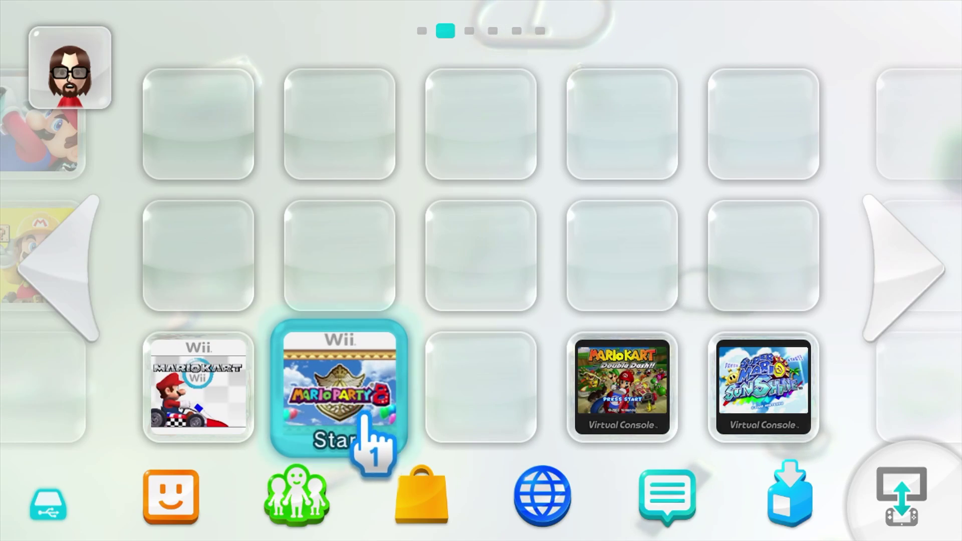
pyautogui.click(399, 451)
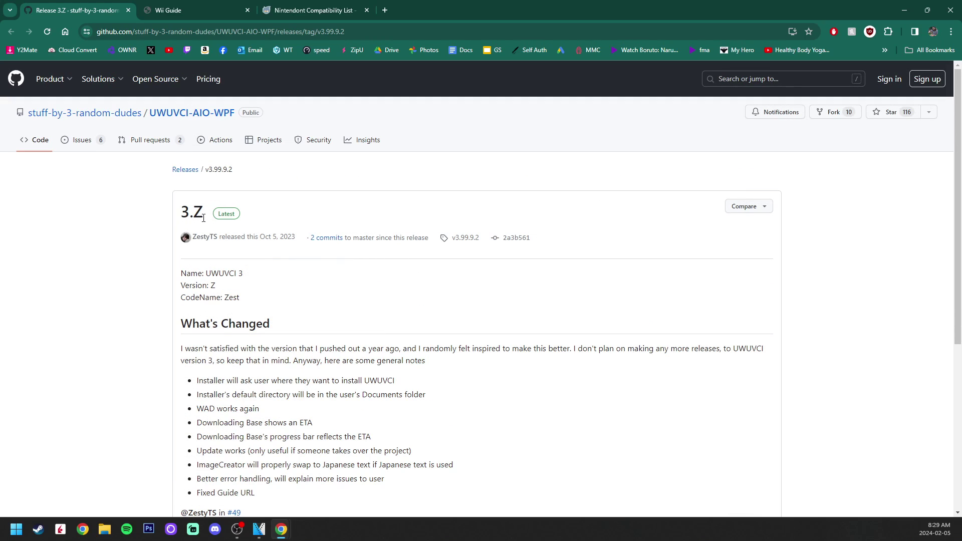
# Step: Read through the 3.Z release notes and run the downloaded UWUVCI_INSTALLER.exe from Downloads
pyautogui.scroll(-3, 623, 291)
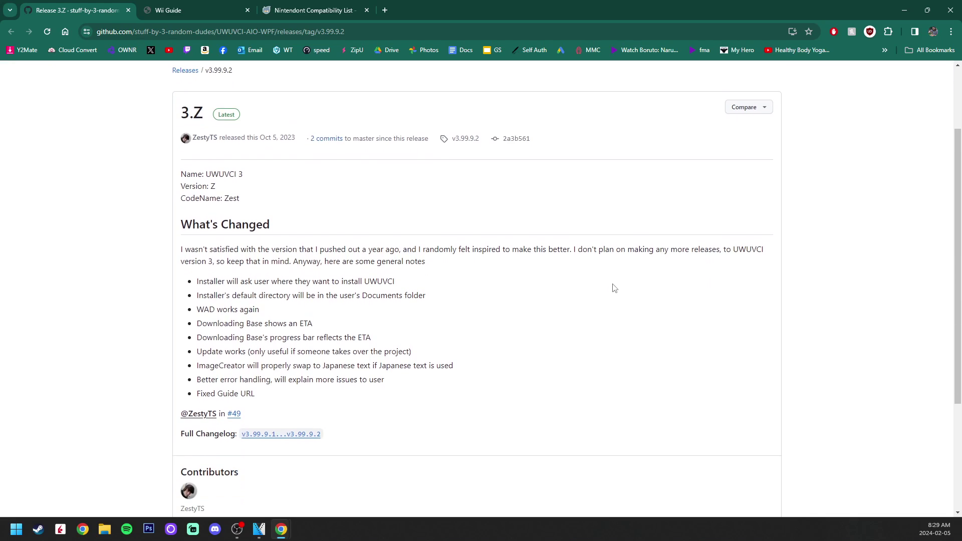
pyautogui.moveTo(184, 179); pyautogui.dragTo(332, 177)
pyautogui.click(350, 177)
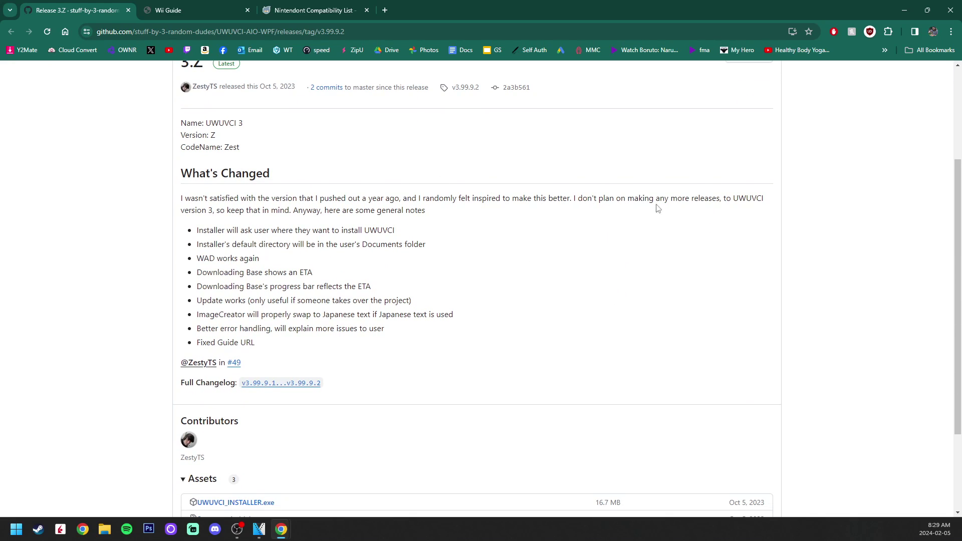
pyautogui.scroll(3, 576, 313)
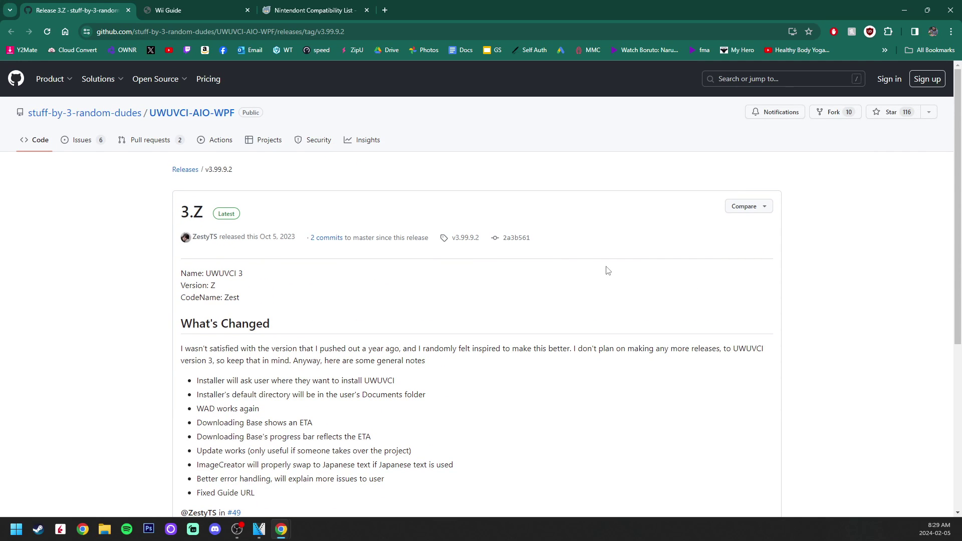
pyautogui.scroll(-5, 630, 260)
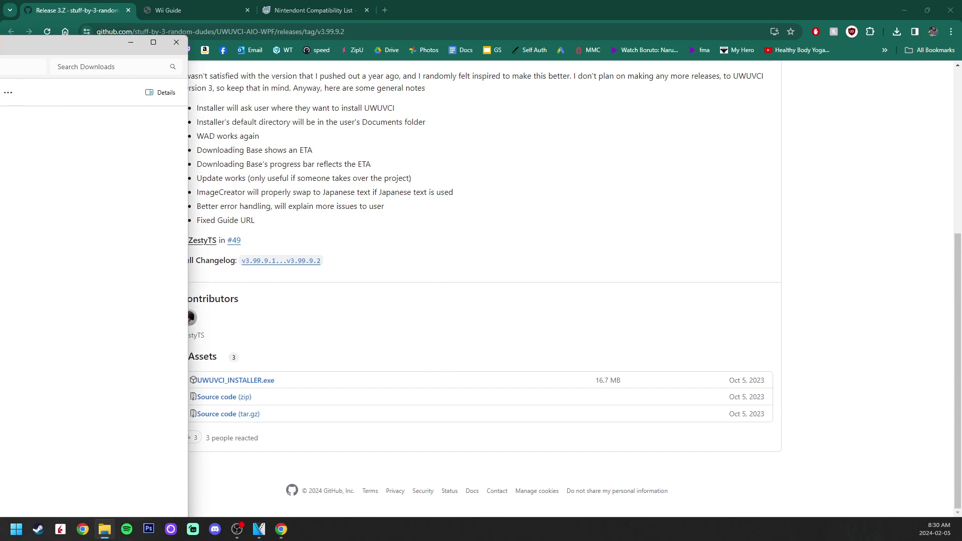
pyautogui.doubleClick(349, 164)
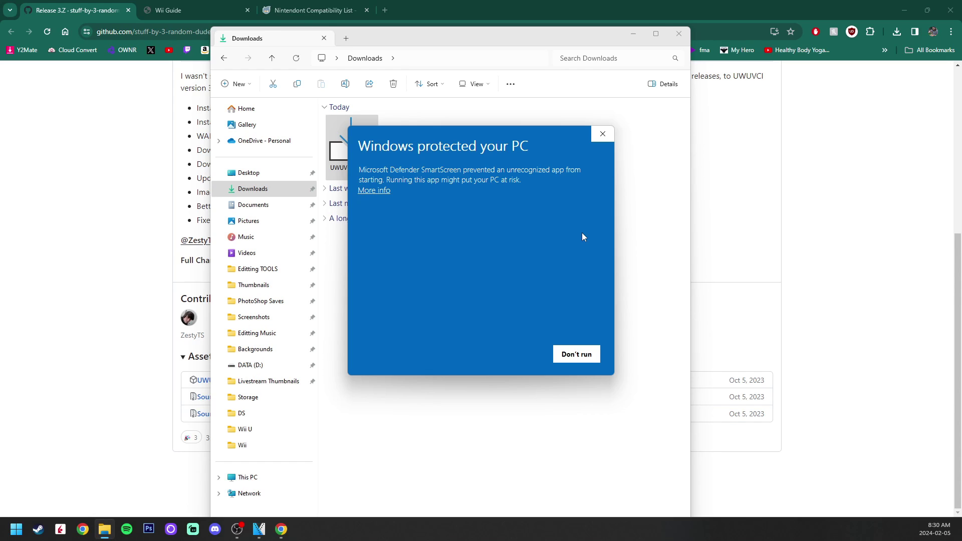
# Step: Run the installer anyway past SmartScreen and install UWUVCI AIO with default location and desktop shortcut
pyautogui.click(375, 190)
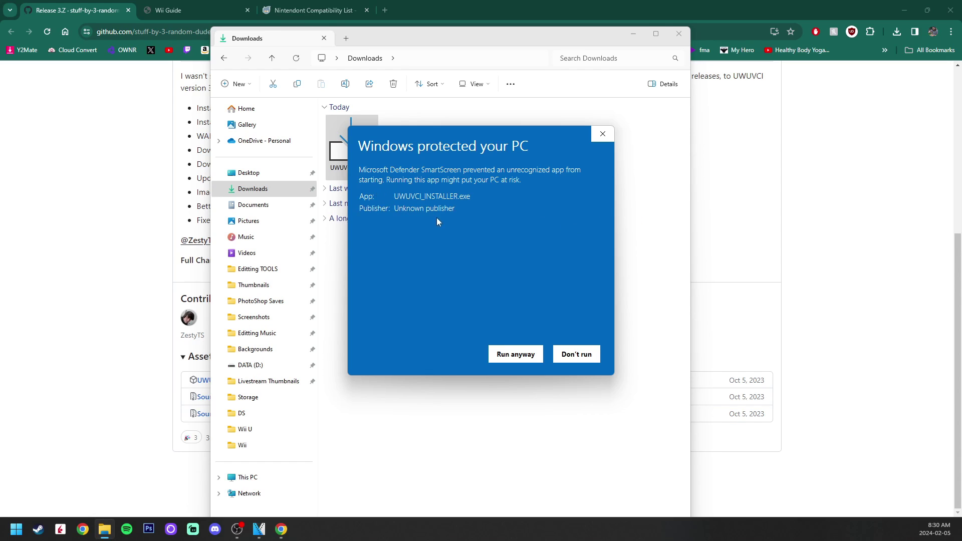
pyautogui.click(517, 354)
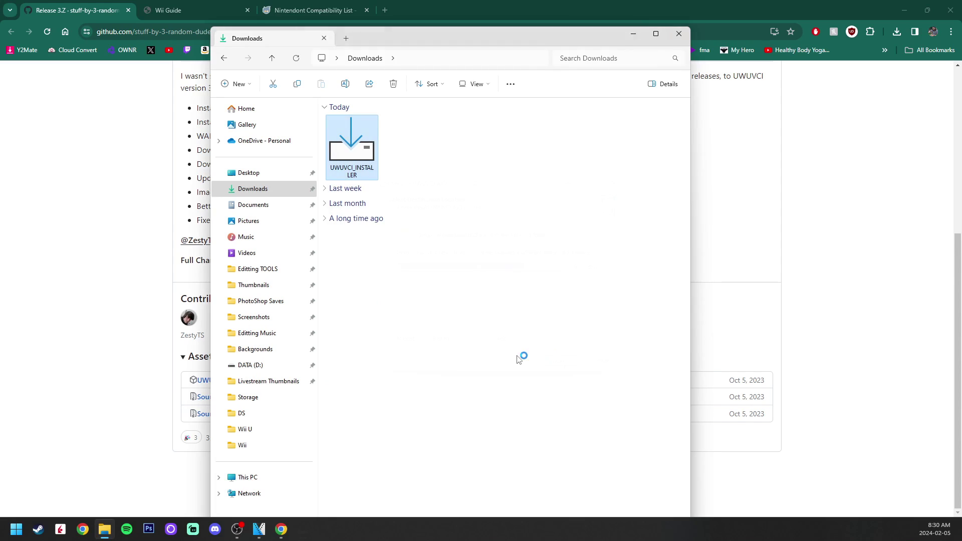
pyautogui.click(566, 362)
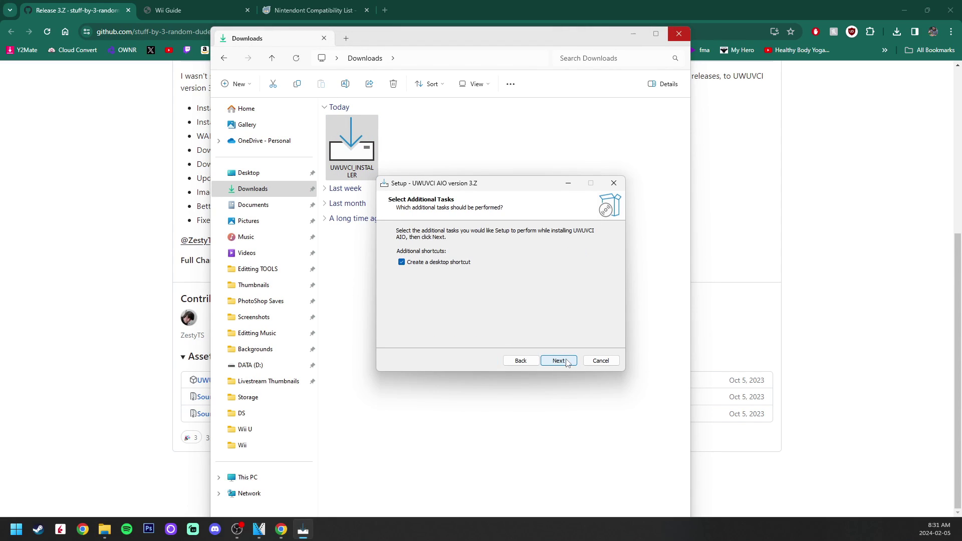
pyautogui.click(566, 362)
pyautogui.click(567, 361)
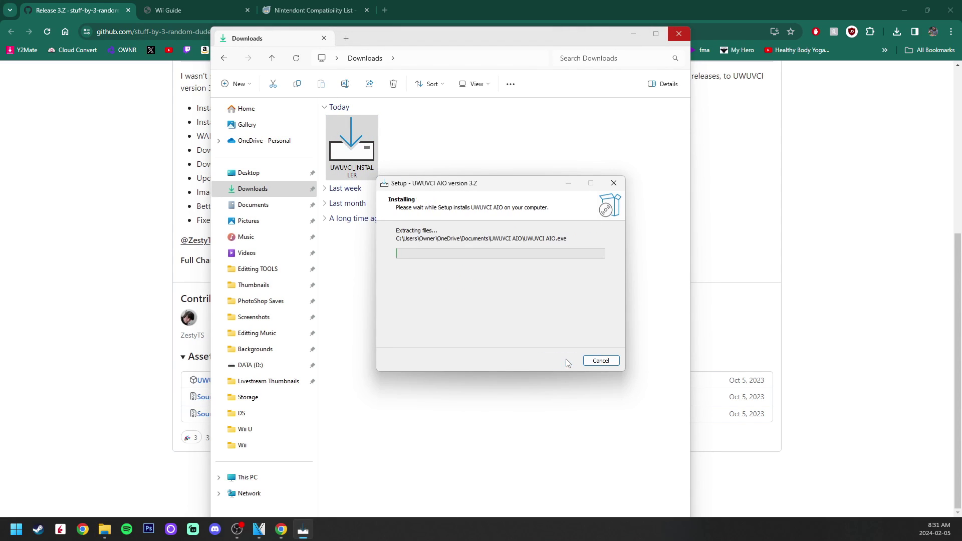
pyautogui.click(558, 361)
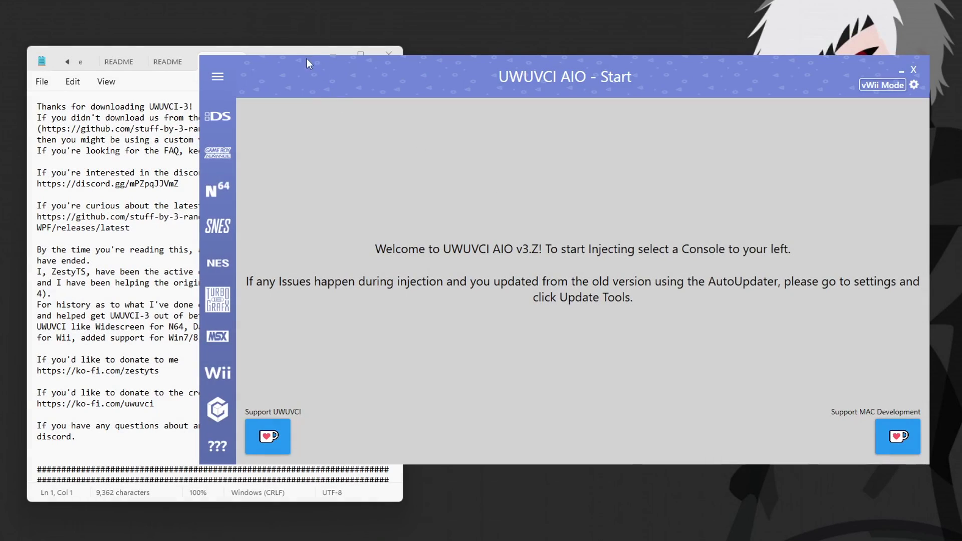
# Step: Scroll through the README in Notepad, close it, and switch UWUVCI to the Wii VC inject page
pyautogui.click(306, 52)
pyautogui.moveTo(399, 124); pyautogui.dragTo(404, 276)
pyautogui.click(389, 55)
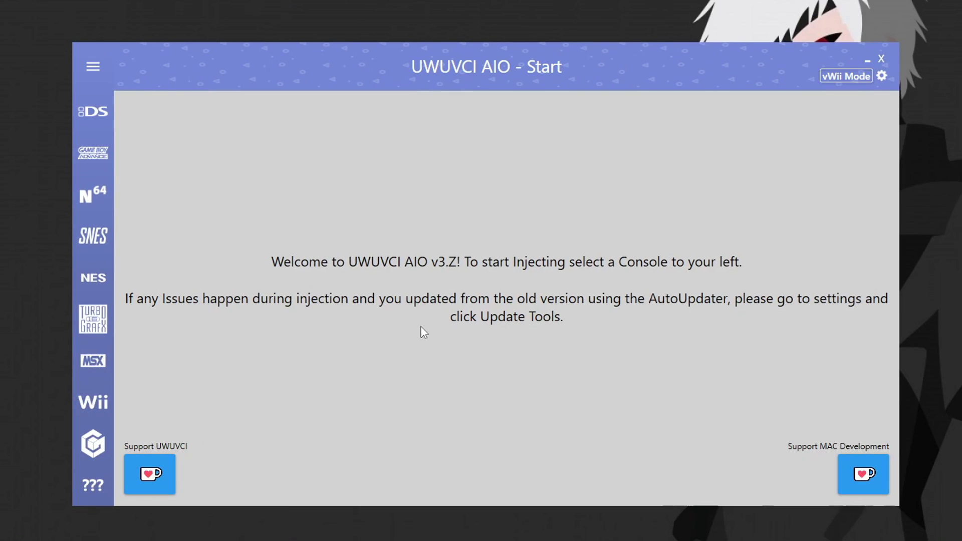
pyautogui.click(95, 403)
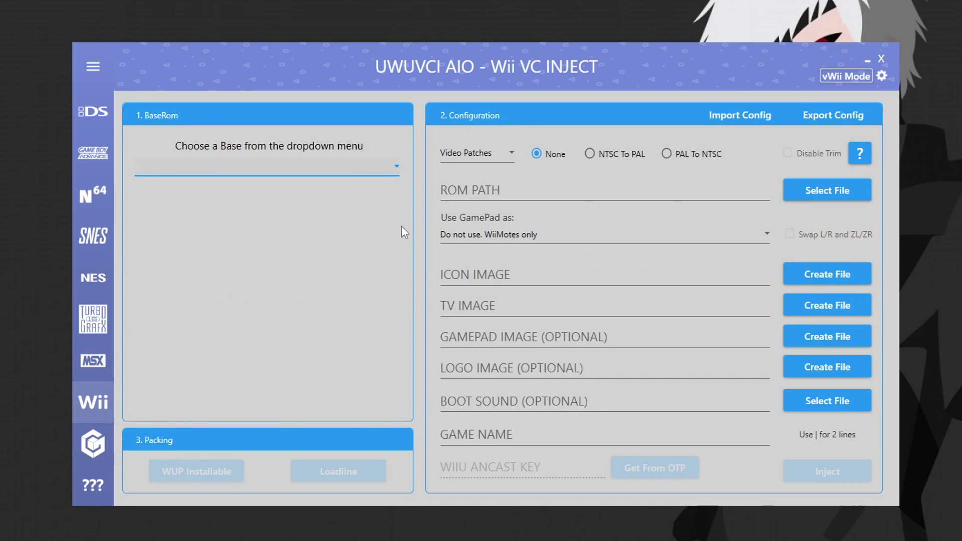
# Step: Pick Rhythm Heaven Fever US from the BaseRom list as the Wii base game
pyautogui.click(378, 166)
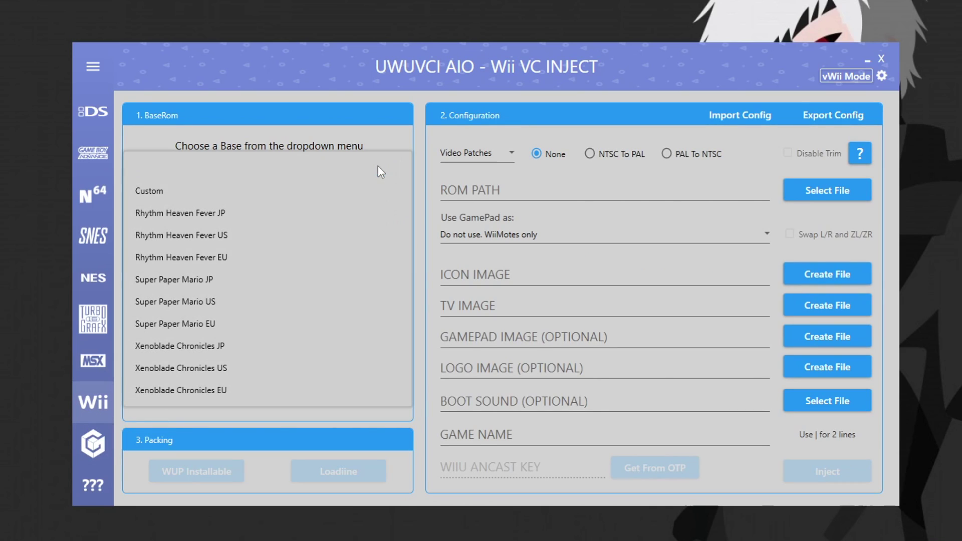
pyautogui.click(231, 234)
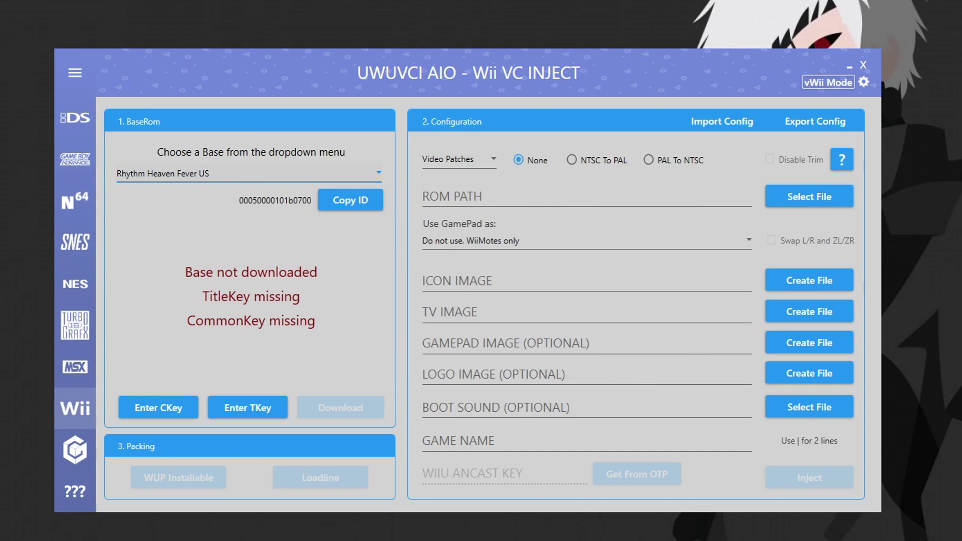
pyautogui.click(172, 407)
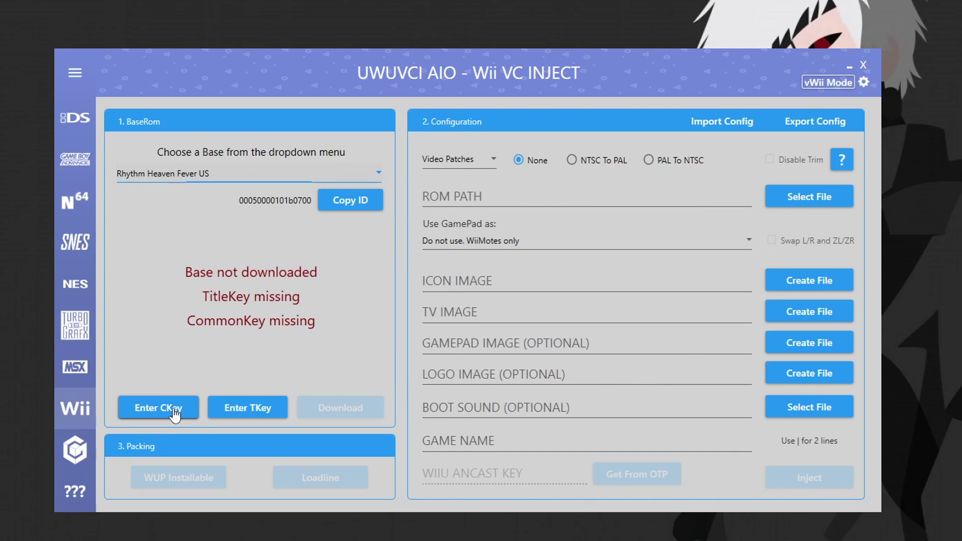
# Step: Paste the Wii U common key and confirm it checks as correct
pyautogui.write('D7B00402659BA2ABD2CB0DB27FA2B656')
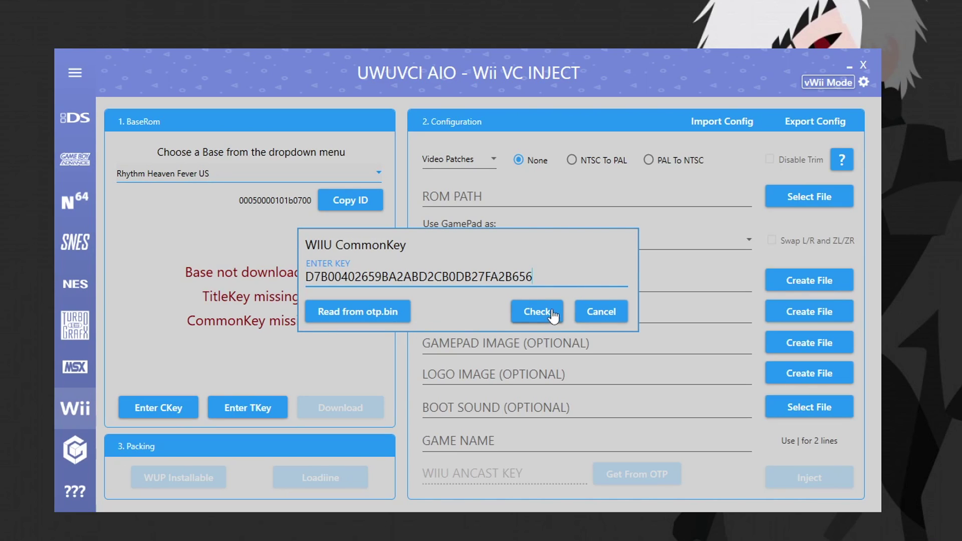
pyautogui.click(532, 316)
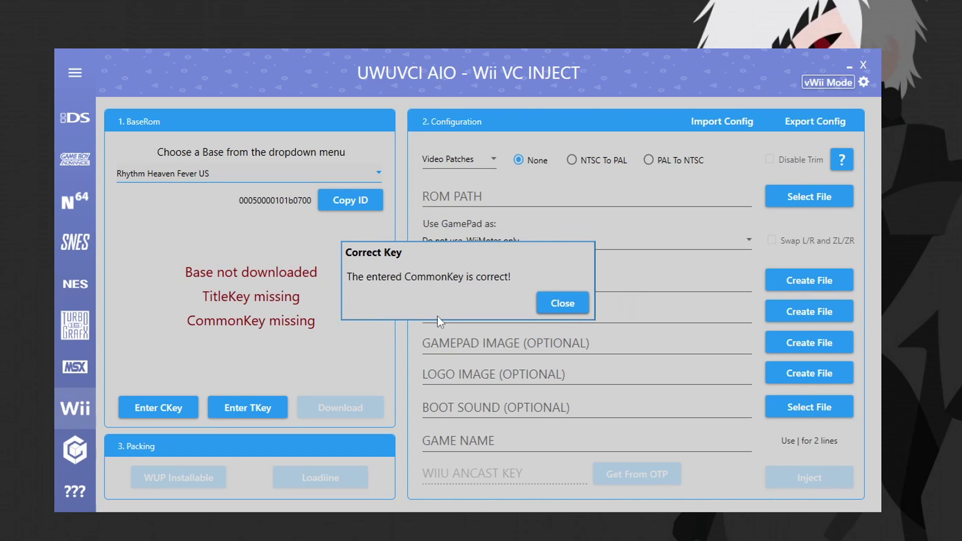
pyautogui.click(563, 303)
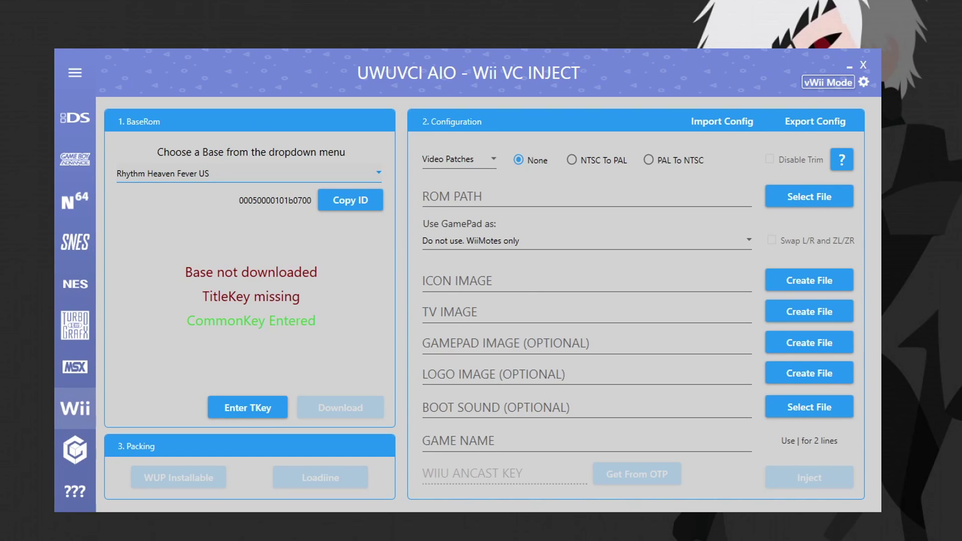
# Step: Paste and verify the Rhythm Heaven Fever US title key, then download the base
pyautogui.click(248, 408)
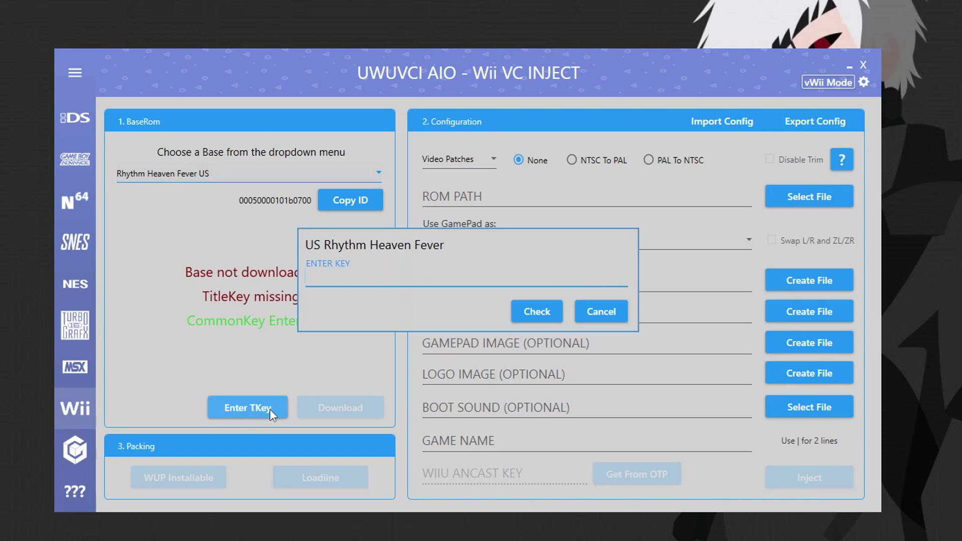
pyautogui.write('04eacef7657422a61606fa7fc7dcd73d')
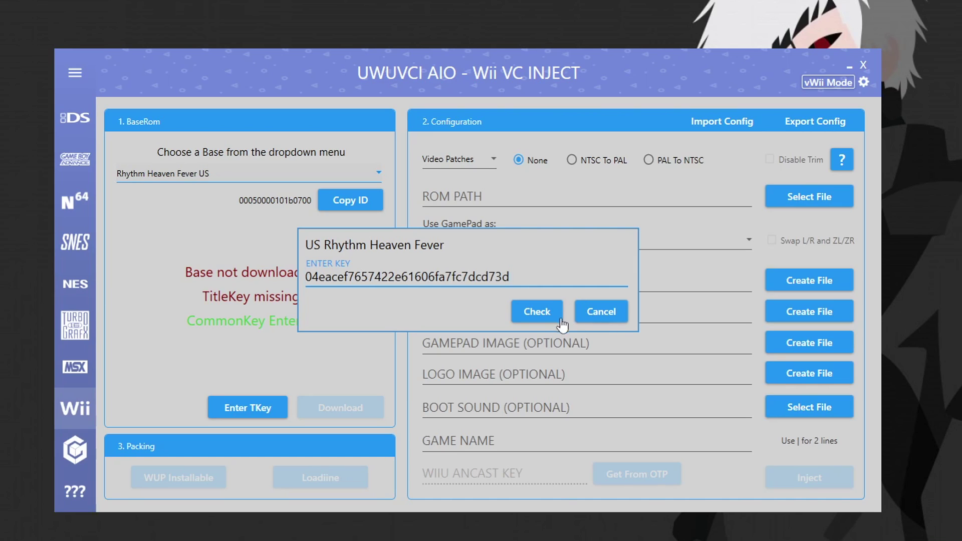
pyautogui.click(544, 315)
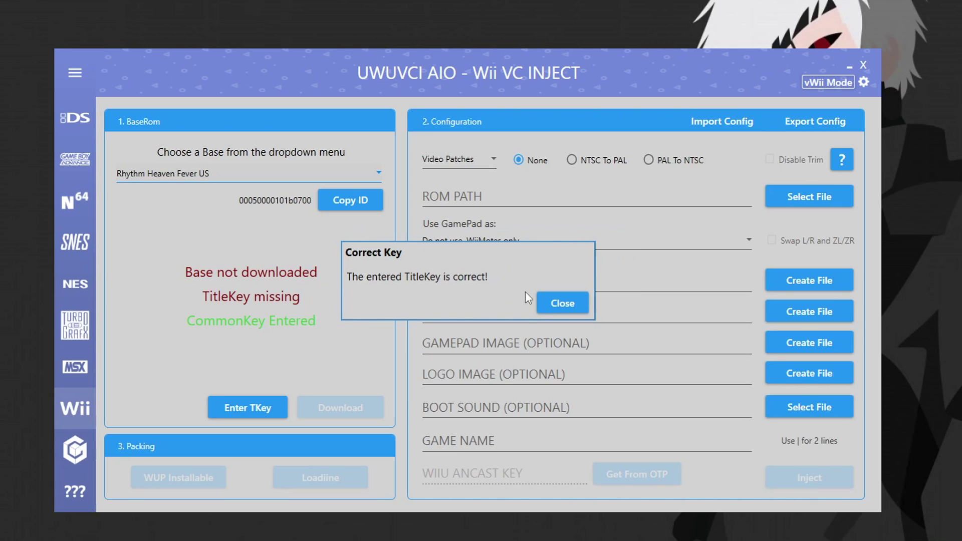
pyautogui.click(554, 304)
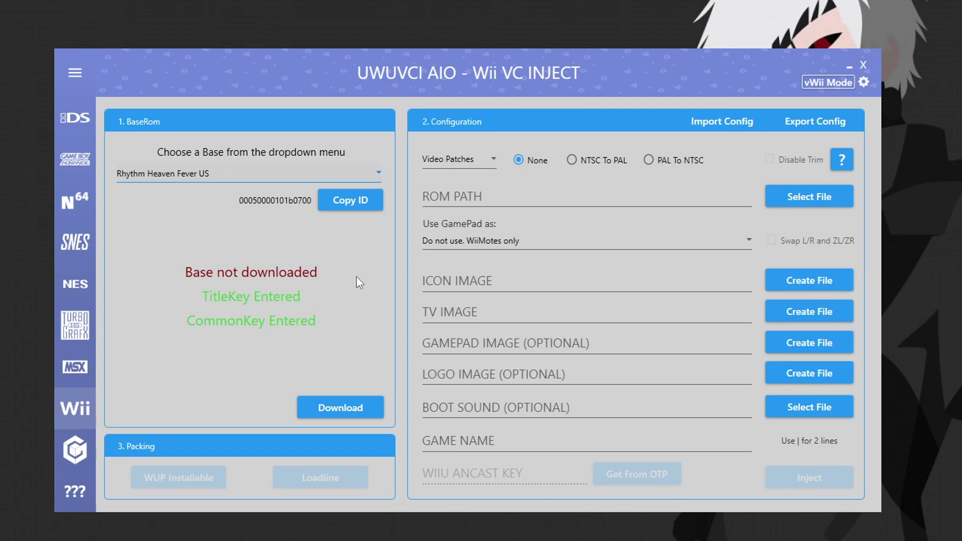
pyautogui.click(351, 416)
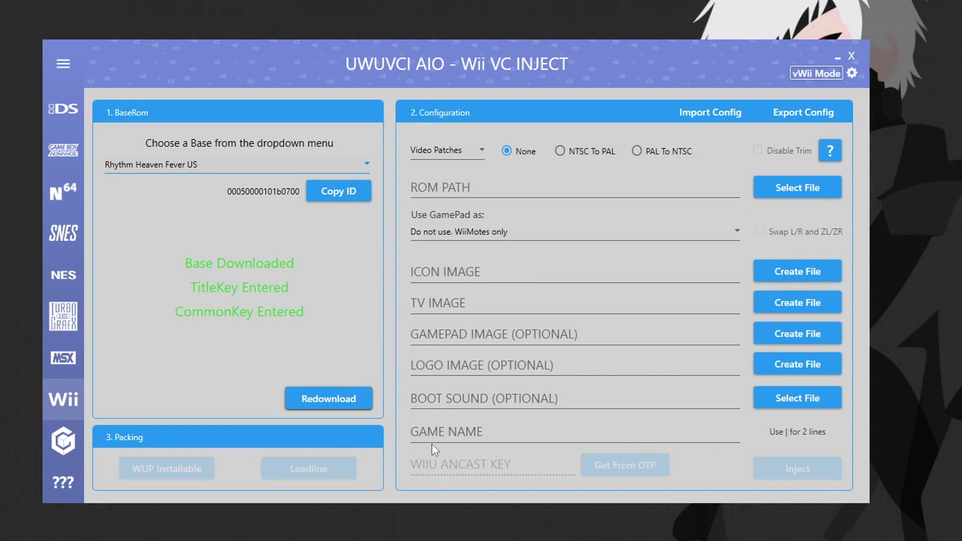
# Step: Once the Rhythm Heaven Fever US base finishes downloading, return to the browser
pyautogui.moveTo(283, 521)
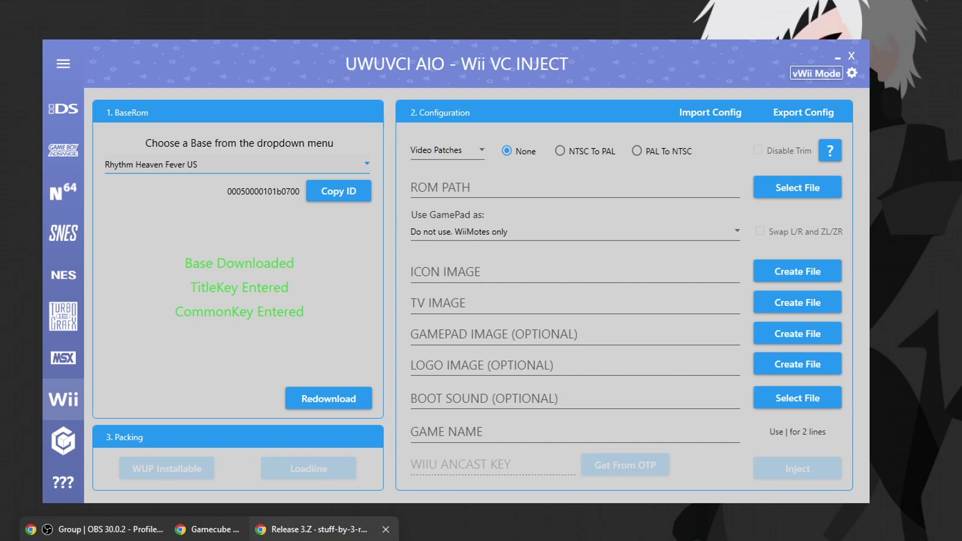
pyautogui.click(320, 529)
# Step: Search the Wii Compatibility List guide for 'mario kart' to see its compatibility entries
pyautogui.click(214, 14)
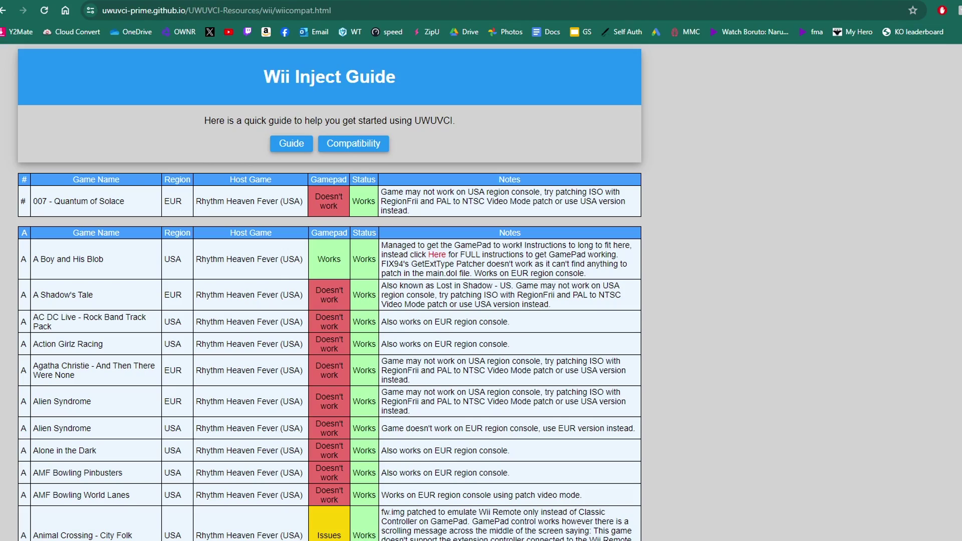
pyautogui.scroll(-2, 381, 297)
pyautogui.scroll(-4, 329, 290)
pyautogui.scroll(6, 330, 291)
pyautogui.hotkey('ctrl', 'f')
pyautogui.press('BackSpace')
pyautogui.write('mario')
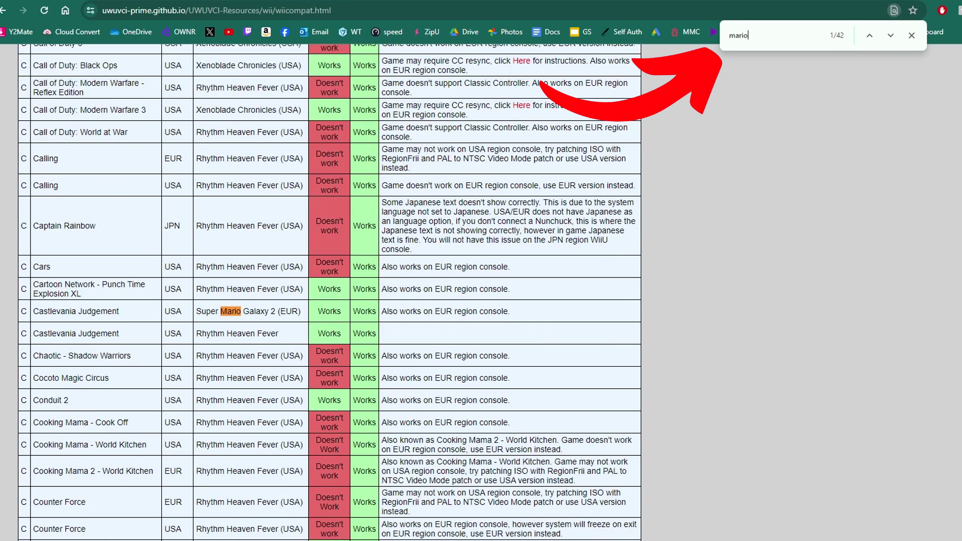
pyautogui.write(' kart')
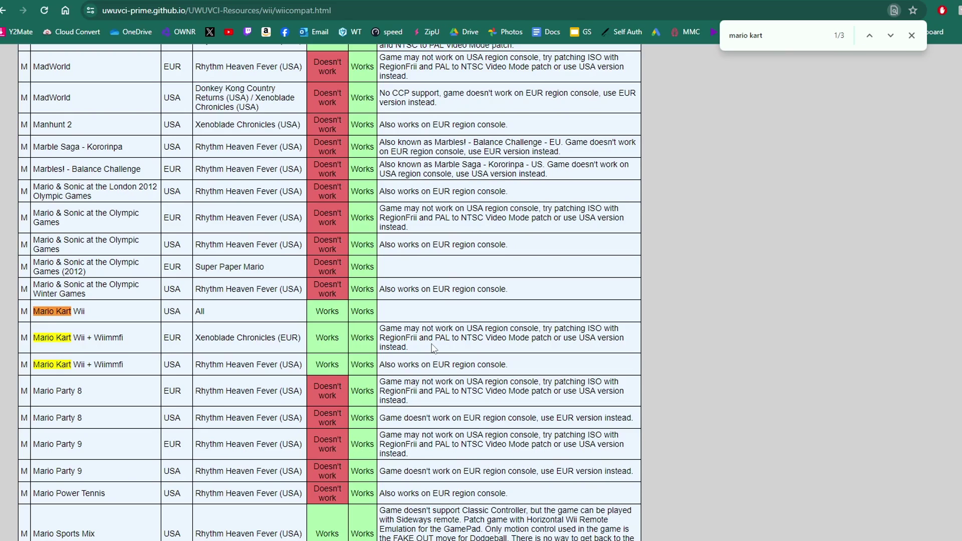
pyautogui.click(781, 38)
# Step: Search the compatibility list for 'mario party 8', then for 'newer'
pyautogui.press('BackSpace')
pyautogui.press('BackSpace')
pyautogui.press('BackSpace')
pyautogui.press('BackSpace')
pyautogui.press('BackSpace')
pyautogui.press('BackSpace')
pyautogui.press('BackSpace')
pyautogui.press('BackSpace')
pyautogui.press('BackSpace')
pyautogui.press('BackSpace')
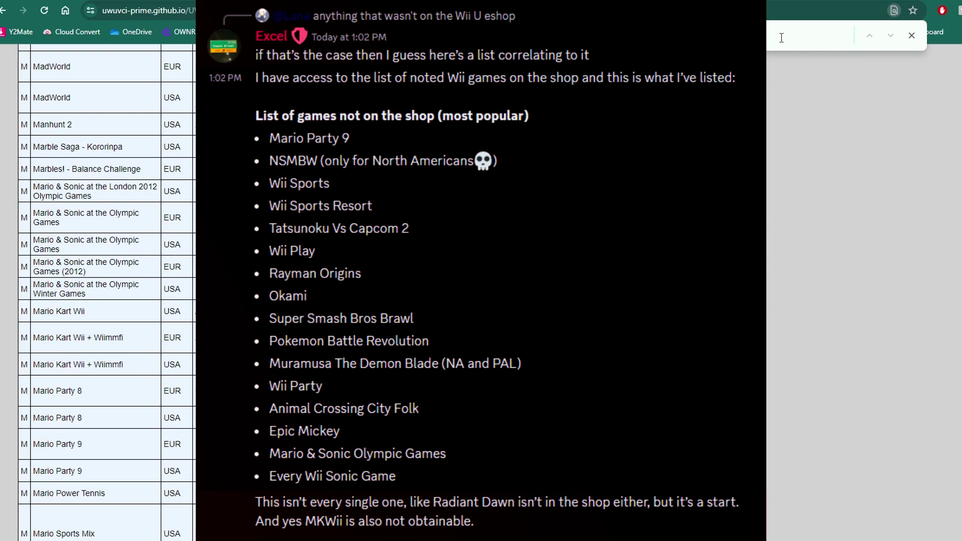
pyautogui.write('capcom')
pyautogui.write('mario party 8')
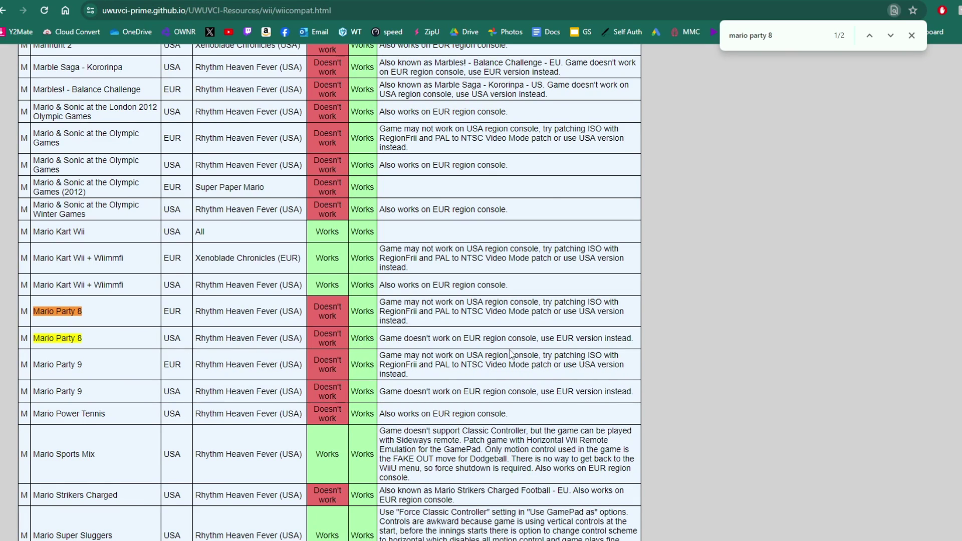
pyautogui.click(802, 35)
pyautogui.press('BackSpace')
pyautogui.press('BackSpace')
pyautogui.press('BackSpace')
pyautogui.press('BackSpace')
pyautogui.press('BackSpace')
pyautogui.press('BackSpace')
pyautogui.press('BackSpace')
pyautogui.press('BackSpace')
pyautogui.press('BackSpace')
pyautogui.press('BackSpace')
pyautogui.press('BackSpace')
pyautogui.press('BackSpace')
pyautogui.press('BackSpace')
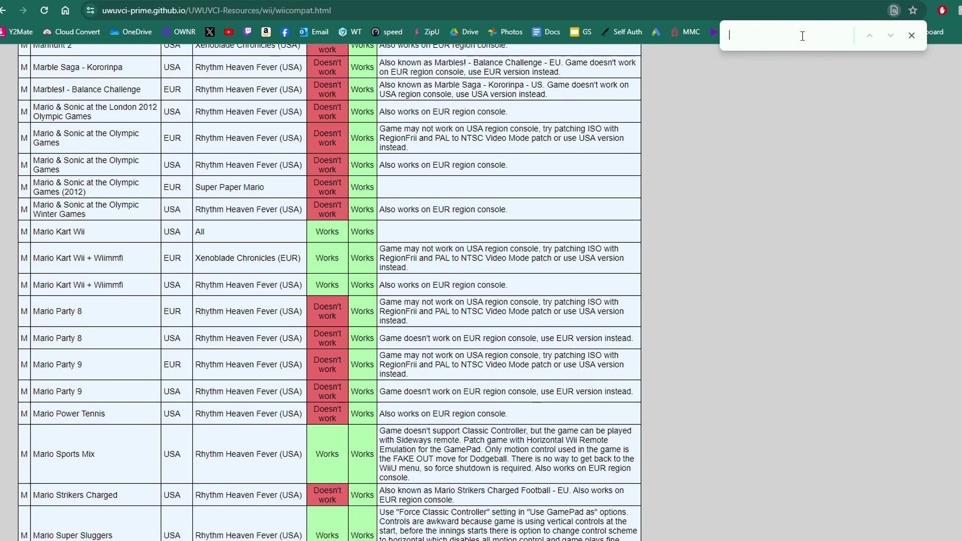
pyautogui.write('newer')
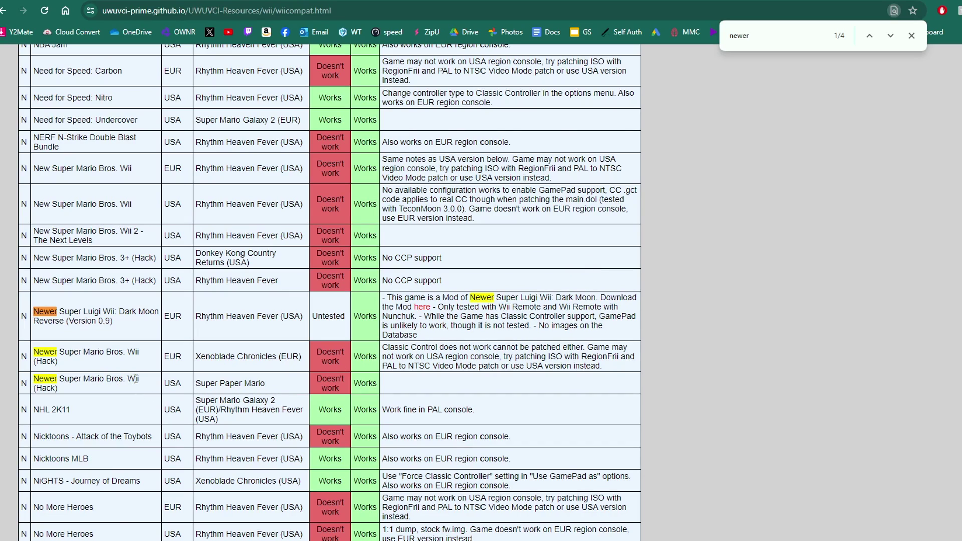
# Step: Note Super Paper Mario as the base for Newer Super Mario Bros. Wii, then pick a ROM file in UWUVCI
pyautogui.moveTo(194, 384); pyautogui.dragTo(290, 394)
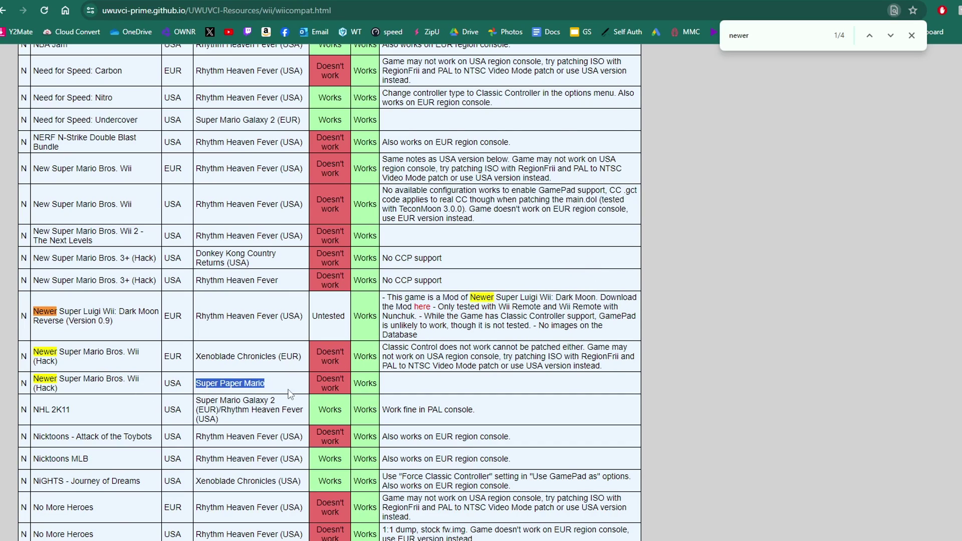
pyautogui.click(289, 393)
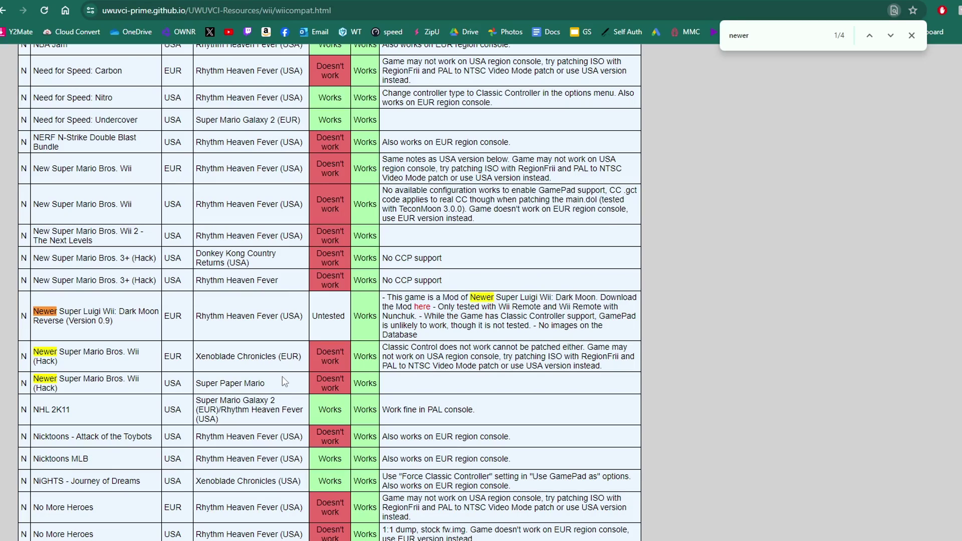
pyautogui.scroll(15, 605, 223)
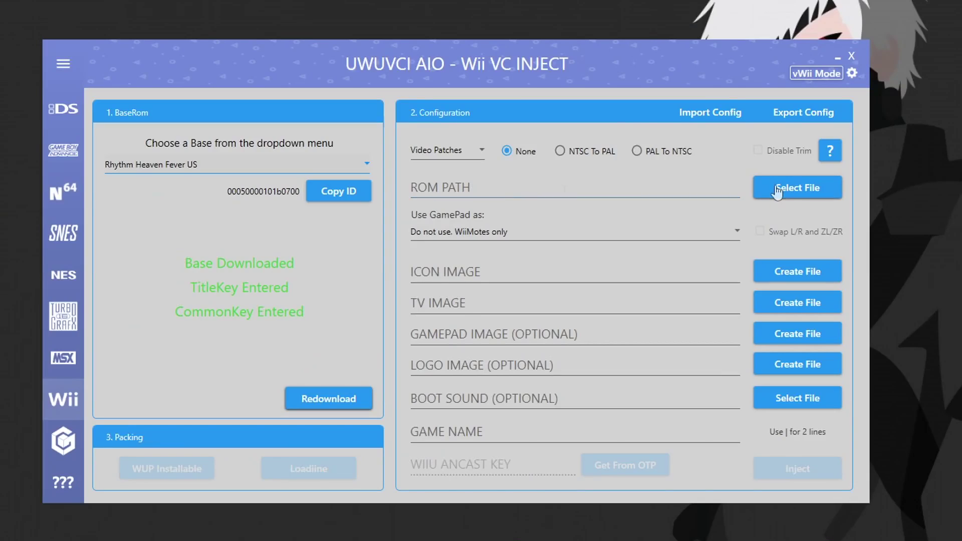
pyautogui.click(775, 185)
# Step: Browse to Nintendo Games > Wii > MarioKartWii [RMCE01] and load RMCE01.wbfs as the ROM
pyautogui.hotkey('alt', 'Up')
pyautogui.hotkey('alt', 'Up')
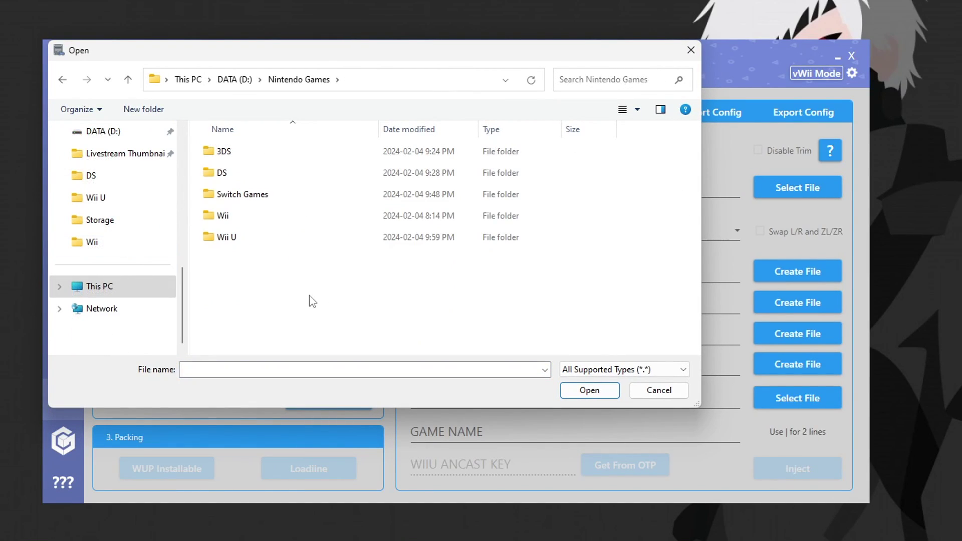
pyautogui.doubleClick(236, 217)
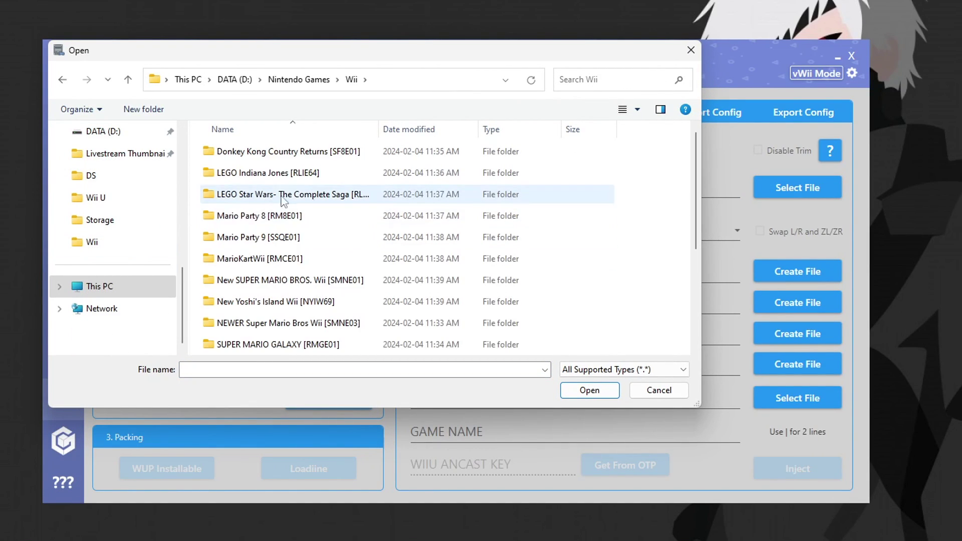
pyautogui.doubleClick(280, 259)
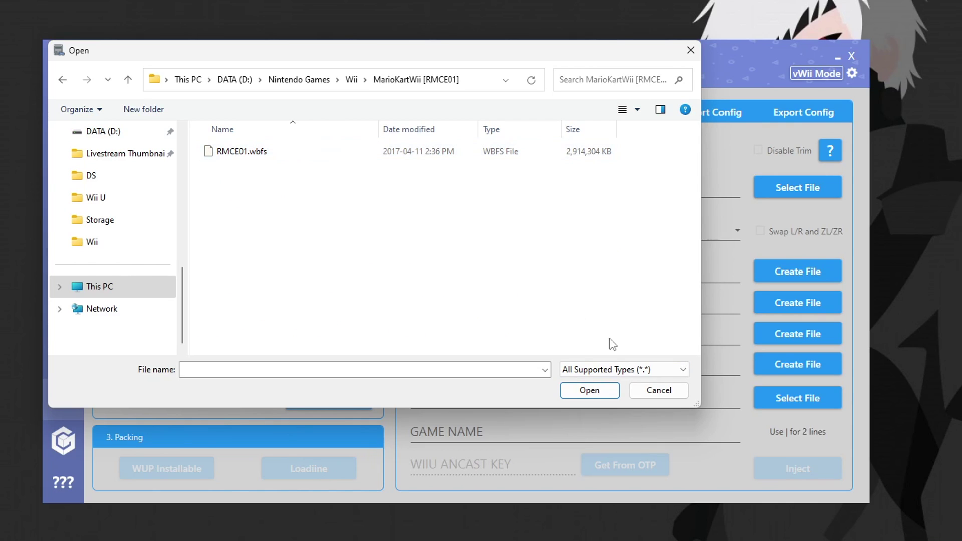
pyautogui.click(627, 369)
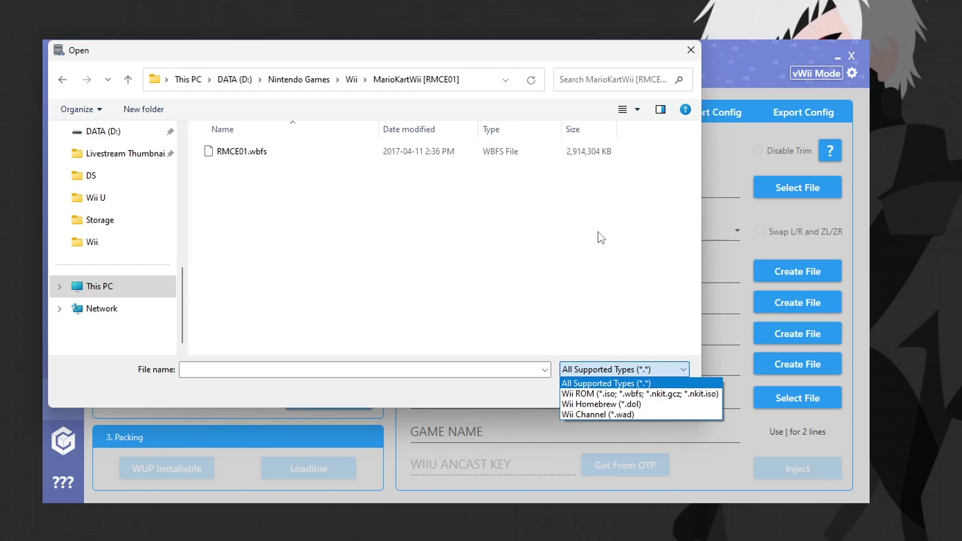
pyautogui.click(569, 199)
pyautogui.click(273, 157)
pyautogui.click(584, 391)
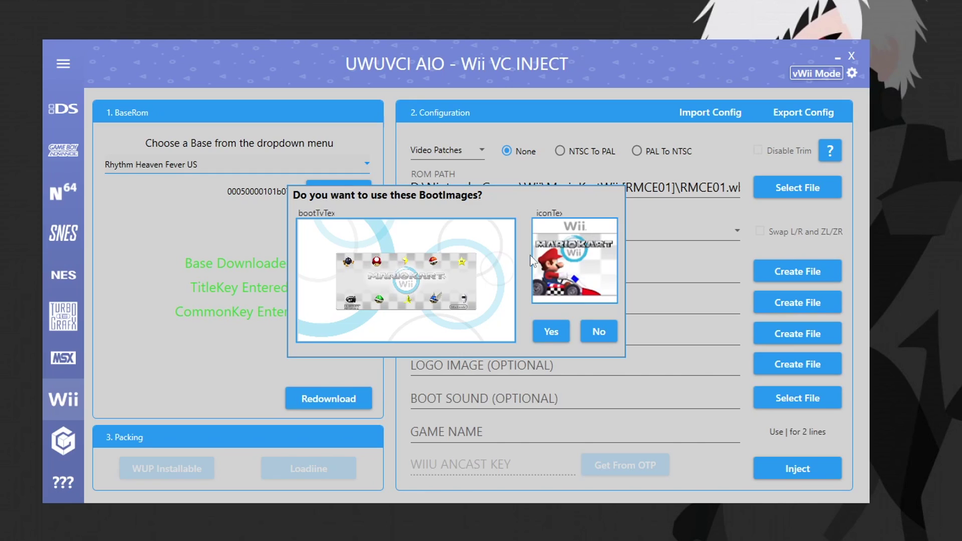
# Step: Accept the suggested Mario Kart Wii boot images, check the name reads MarioKartWii, and inject
pyautogui.click(552, 339)
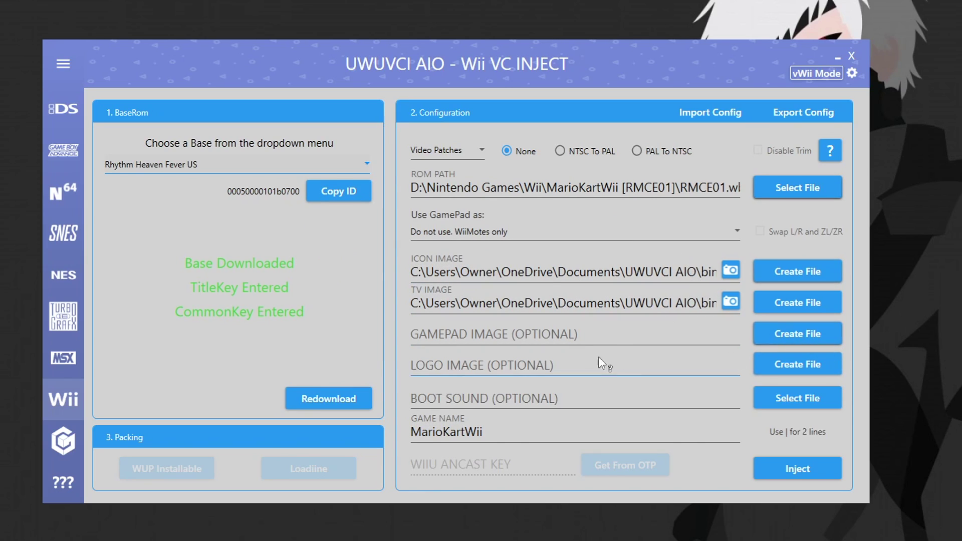
pyautogui.click(554, 434)
pyautogui.doubleClick(525, 434)
pyautogui.click(514, 433)
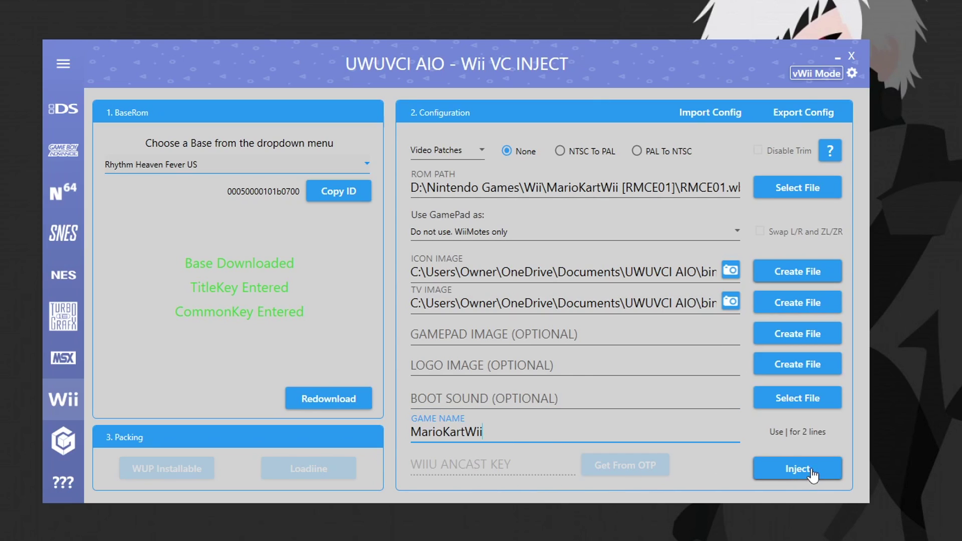
pyautogui.click(790, 471)
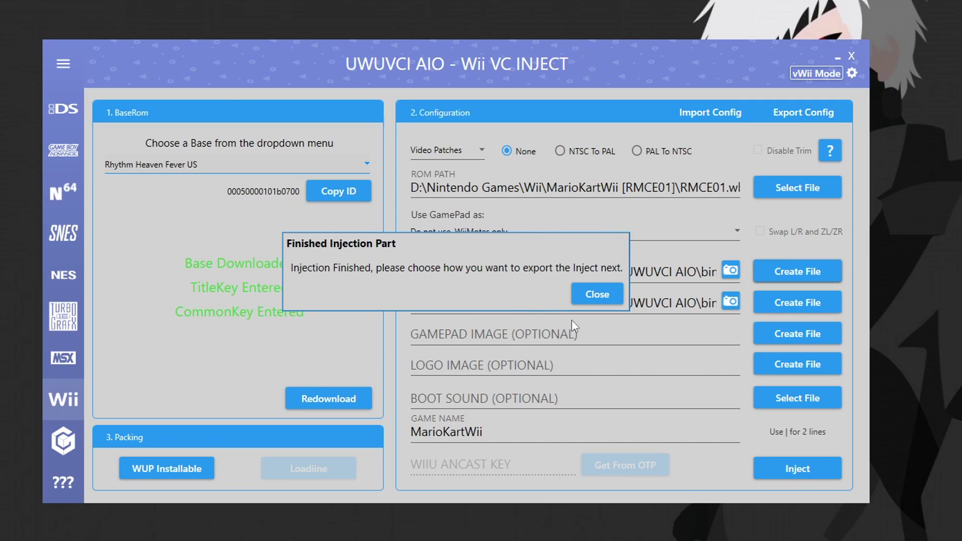
# Step: Dismiss the injection-finished notice and pack Mario Kart Wii as a WUP installable
pyautogui.click(603, 296)
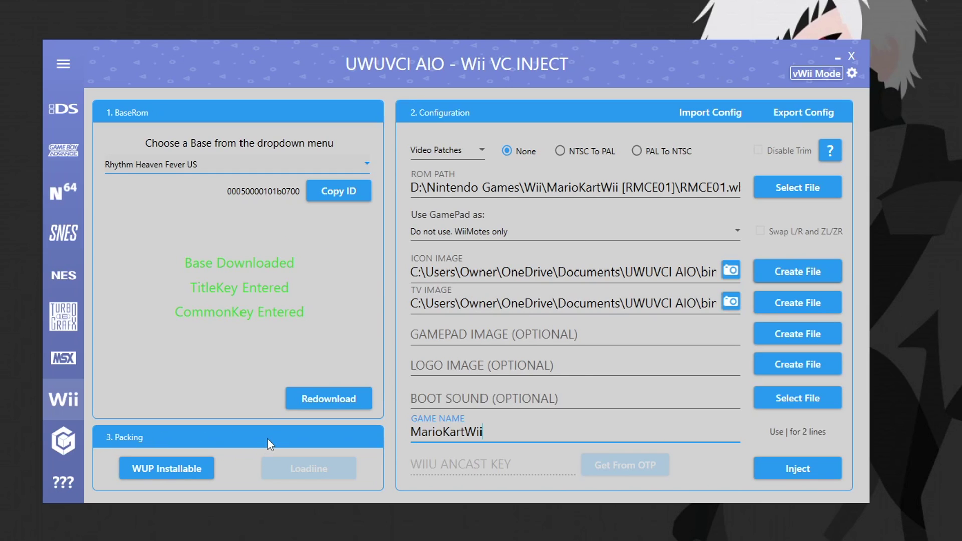
pyautogui.click(181, 470)
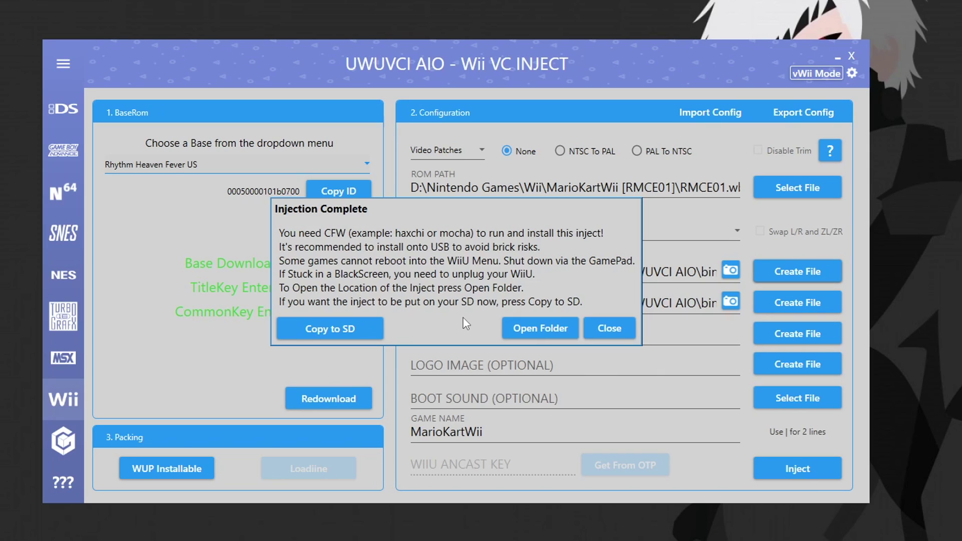
pyautogui.click(341, 333)
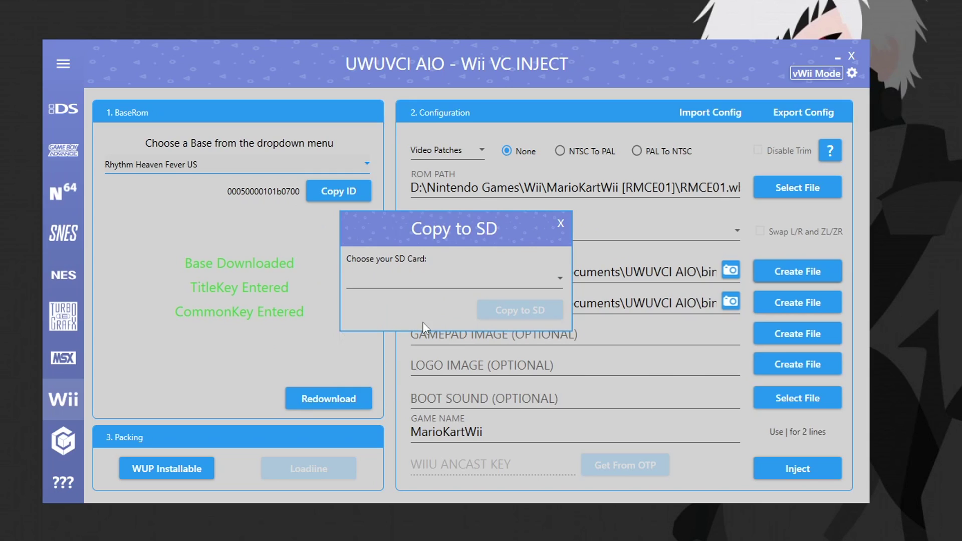
# Step: Confirm the USB drive is F: in File Explorer, then copy the Mario Kart Wii inject to F:\
pyautogui.click(465, 288)
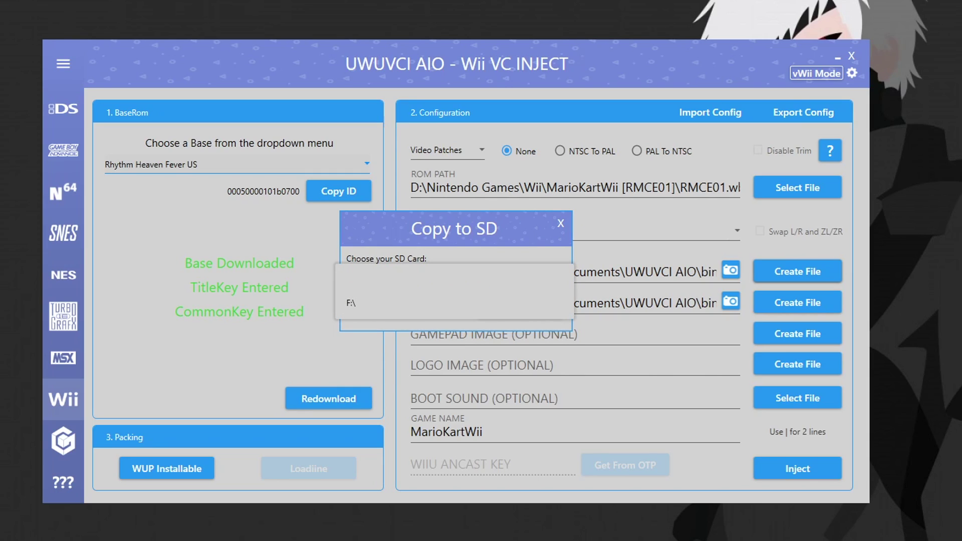
pyautogui.press('Escape')
pyautogui.press('super+e')
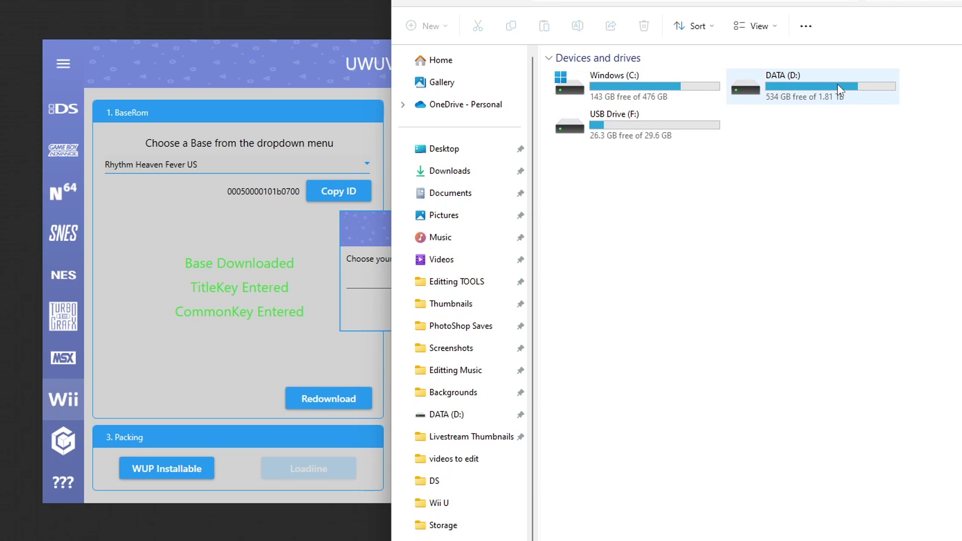
pyautogui.click(664, 120)
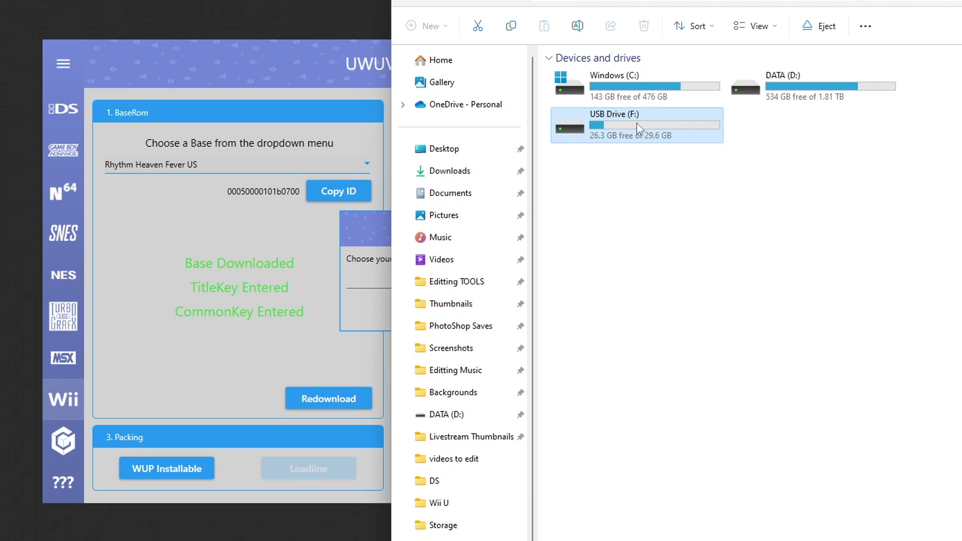
pyautogui.doubleClick(646, 121)
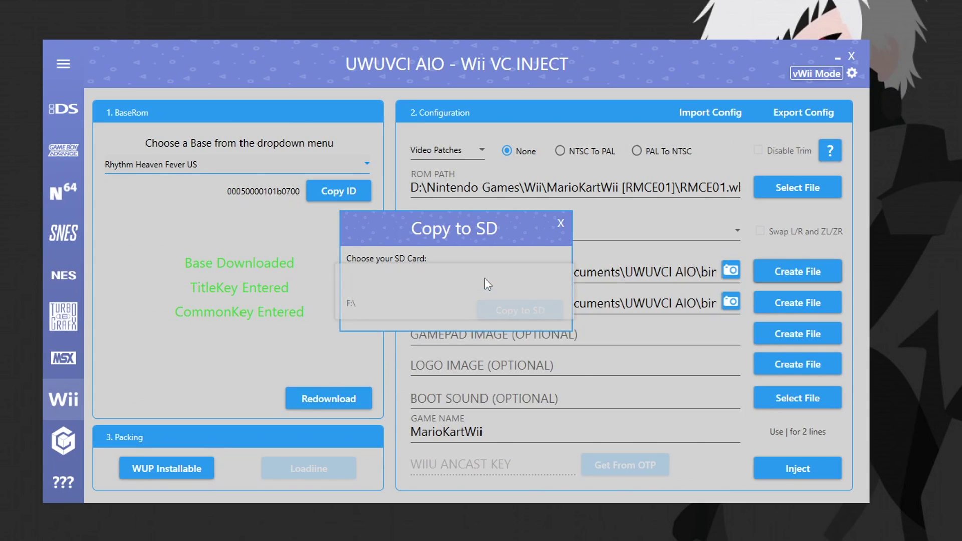
pyautogui.click(521, 313)
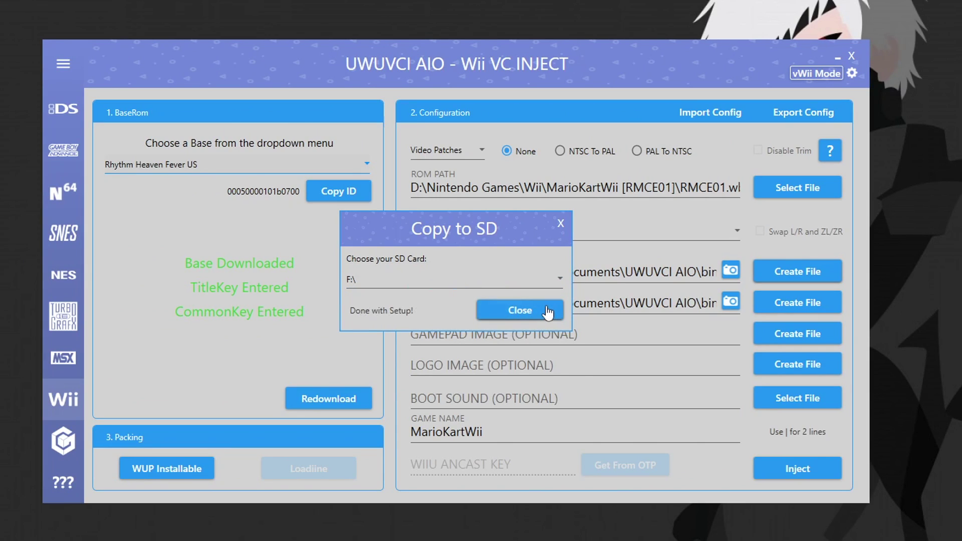
pyautogui.click(547, 313)
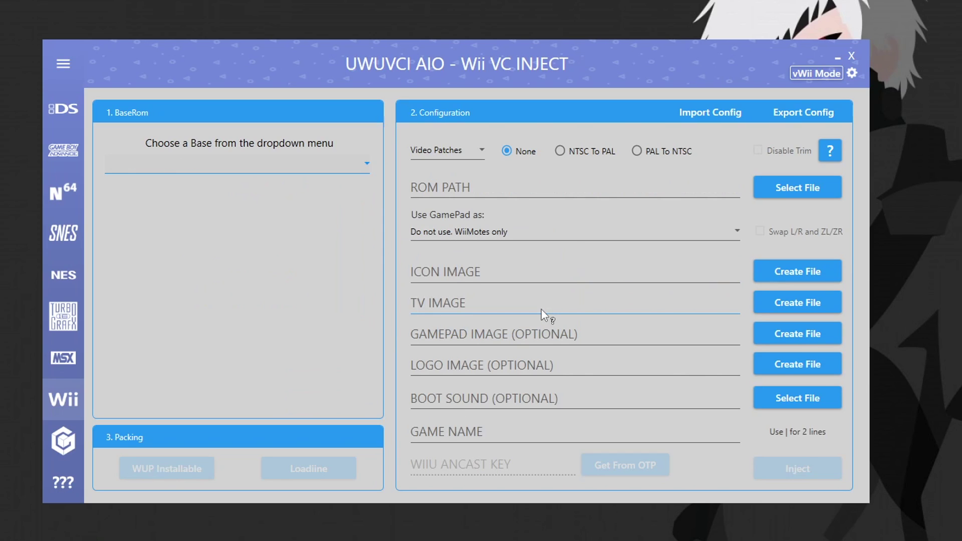
# Step: Check that F:\install holds the [WUP]MarioKartWii folder with its files, then close File Explorer
pyautogui.hotkey('alt', 'Tab')
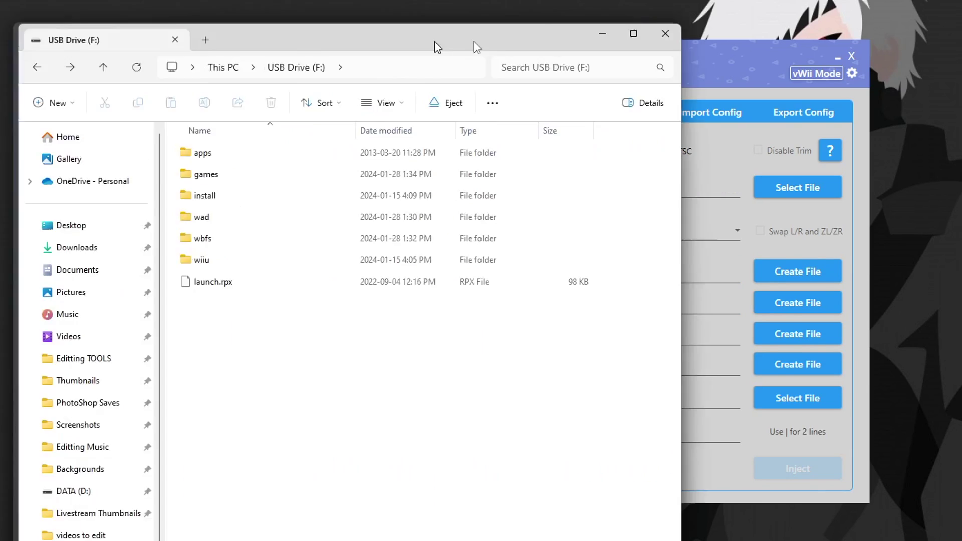
pyautogui.moveTo(440, 47); pyautogui.dragTo(682, 2)
pyautogui.doubleClick(498, 150)
pyautogui.click(505, 112)
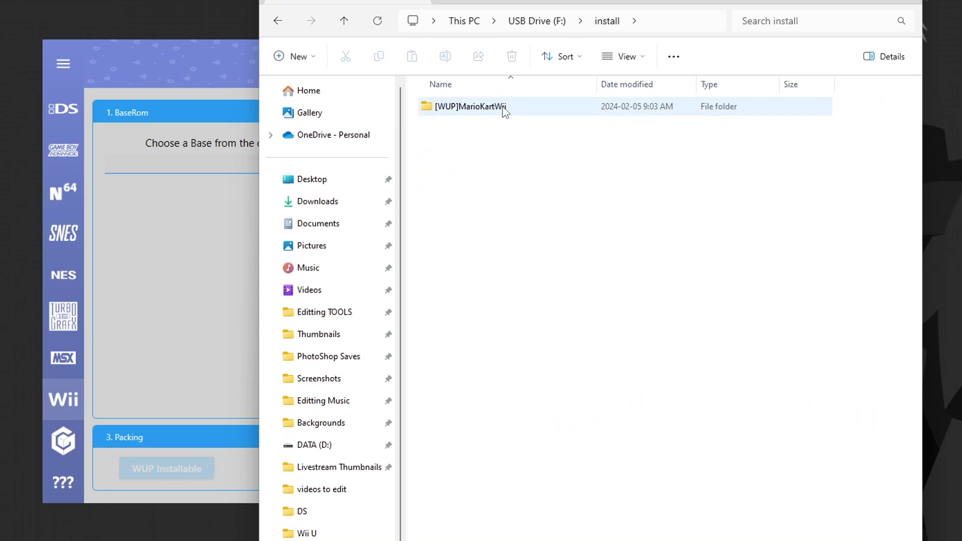
pyautogui.doubleClick(506, 112)
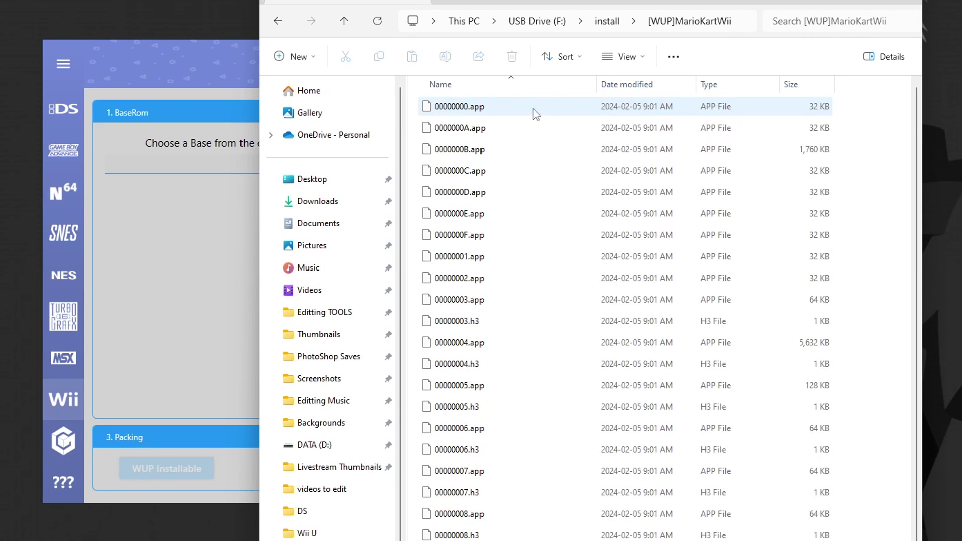
pyautogui.hotkey('alt', 'Up')
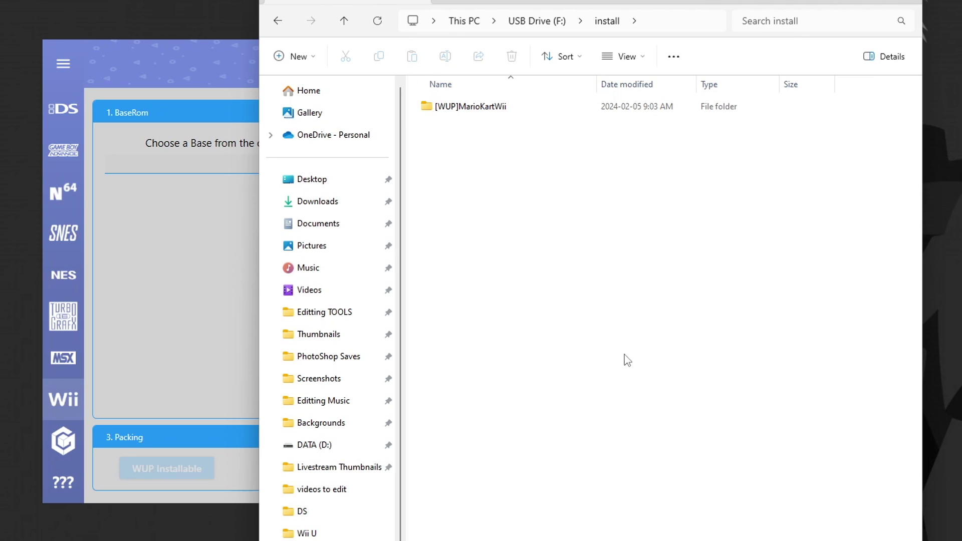
pyautogui.hotkey('alt', 'F4')
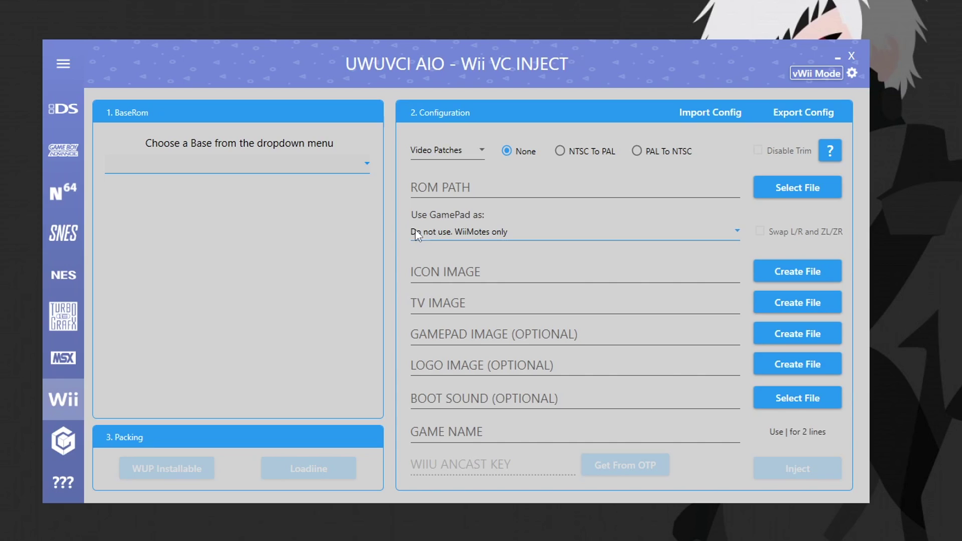
# Step: Download the latest Nintendont onto the F:\ SD card via the Nintendont config tool
pyautogui.click(851, 74)
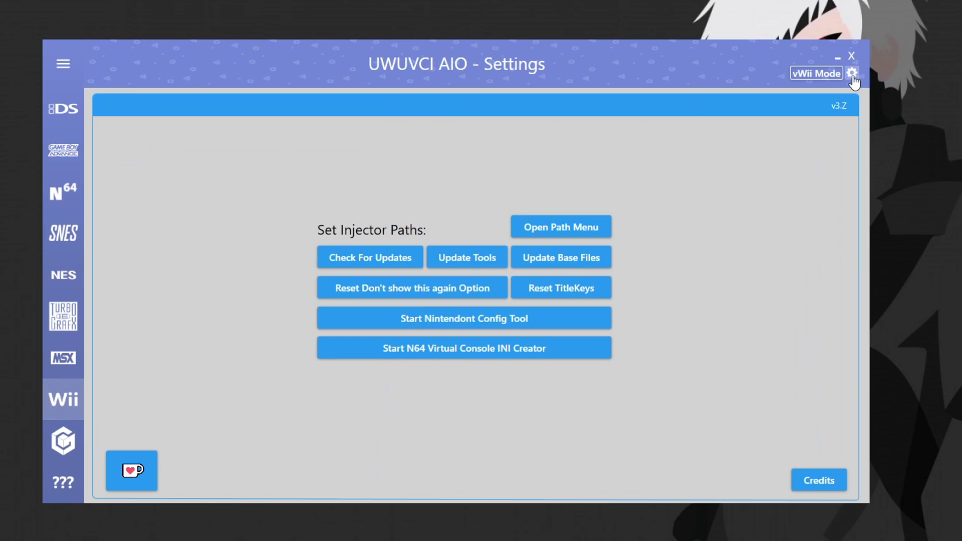
pyautogui.click(482, 331)
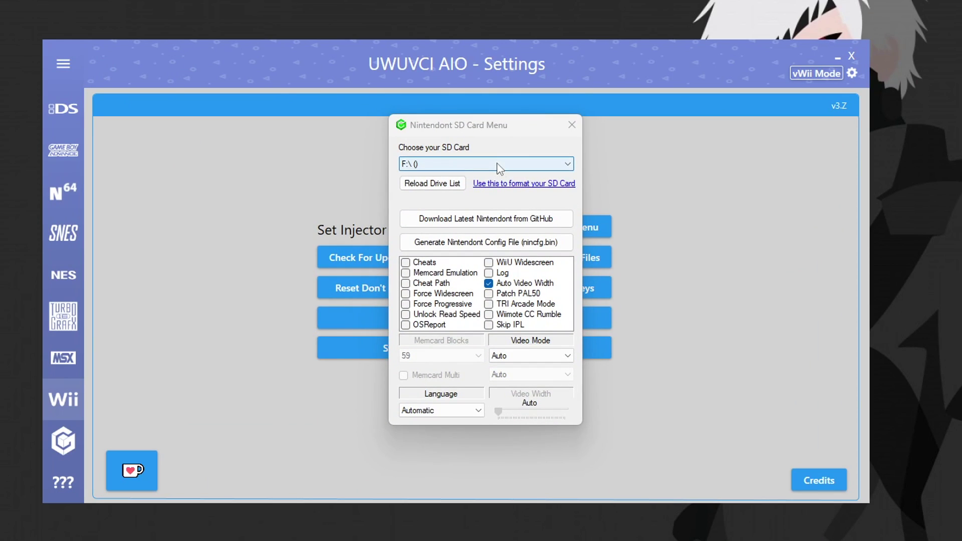
pyautogui.click(497, 166)
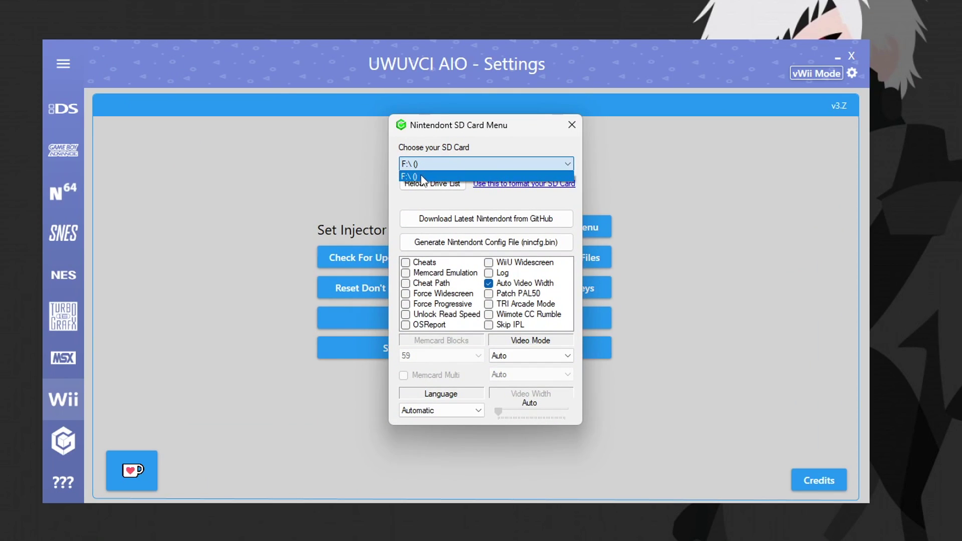
pyautogui.click(478, 179)
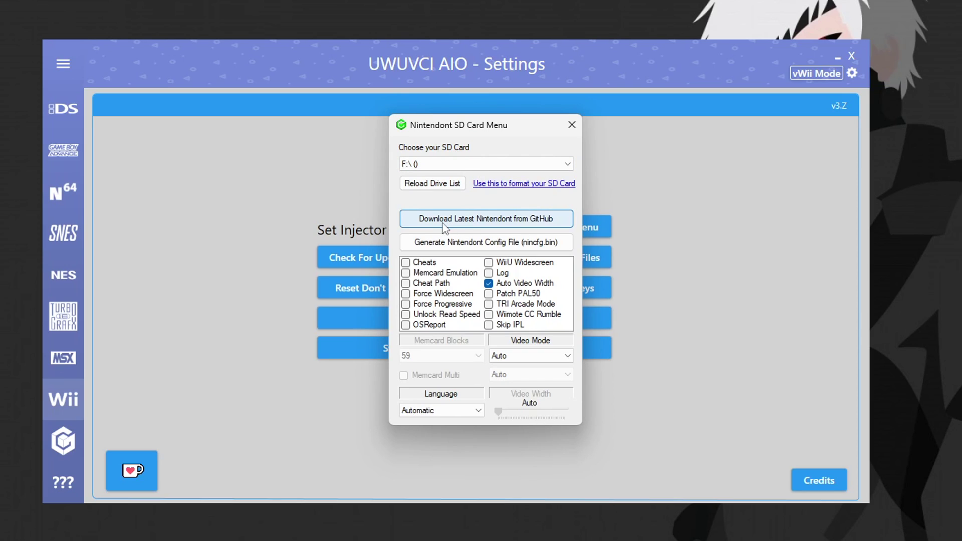
pyautogui.click(532, 220)
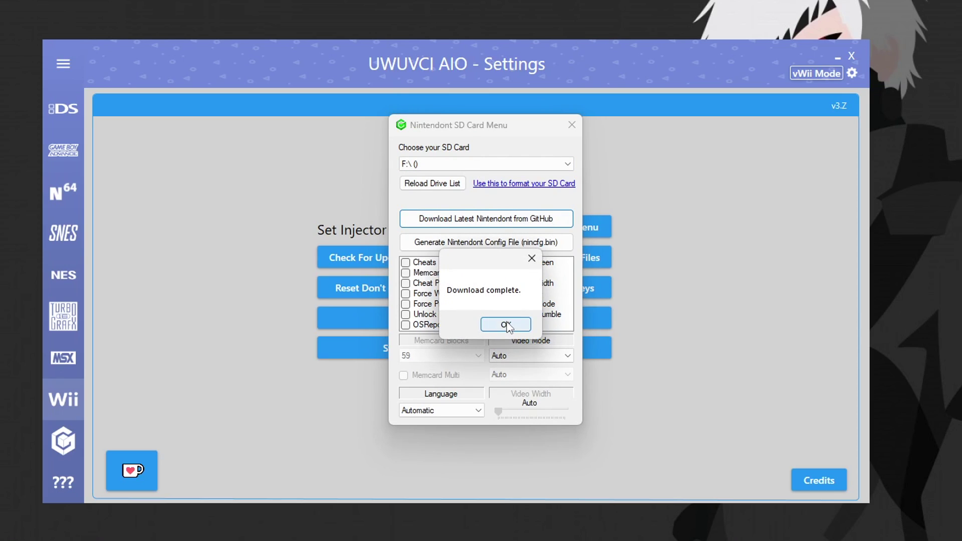
pyautogui.click(505, 324)
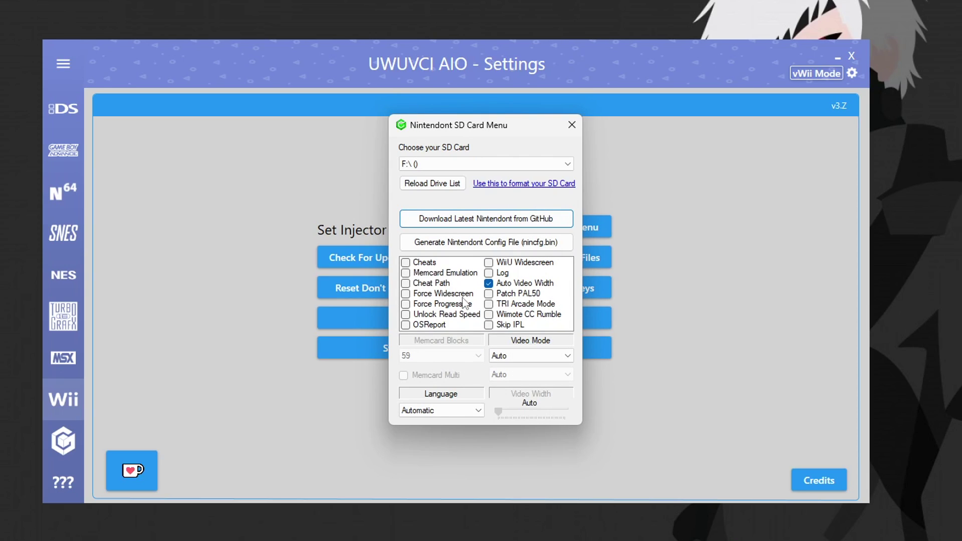
# Step: Generate a nincfg.bin Nintendont config with Memcard Emulation enabled
pyautogui.click(407, 274)
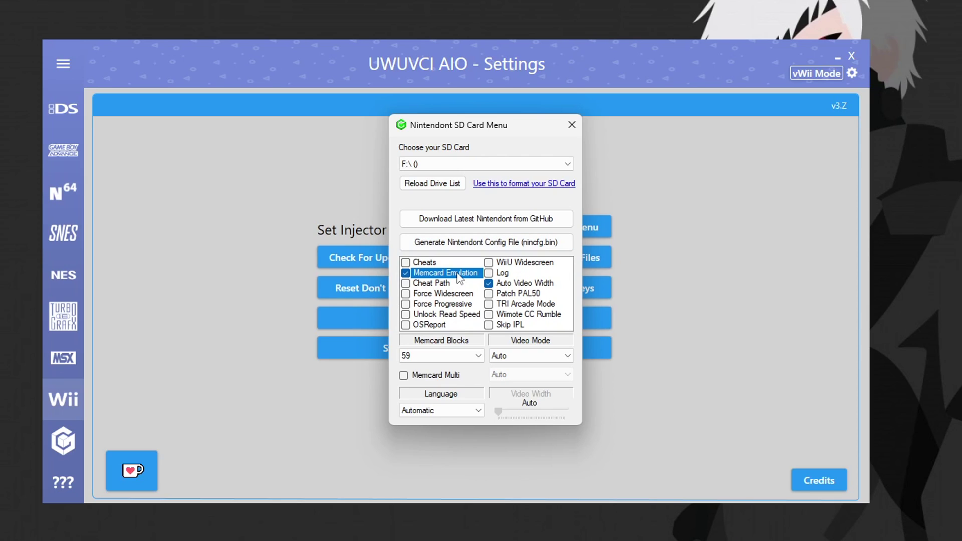
pyautogui.click(496, 246)
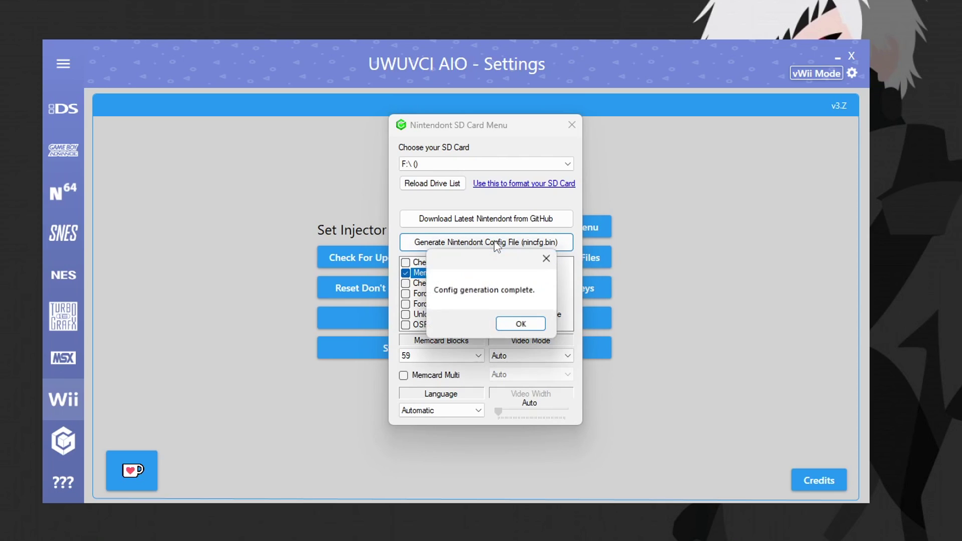
pyautogui.click(523, 325)
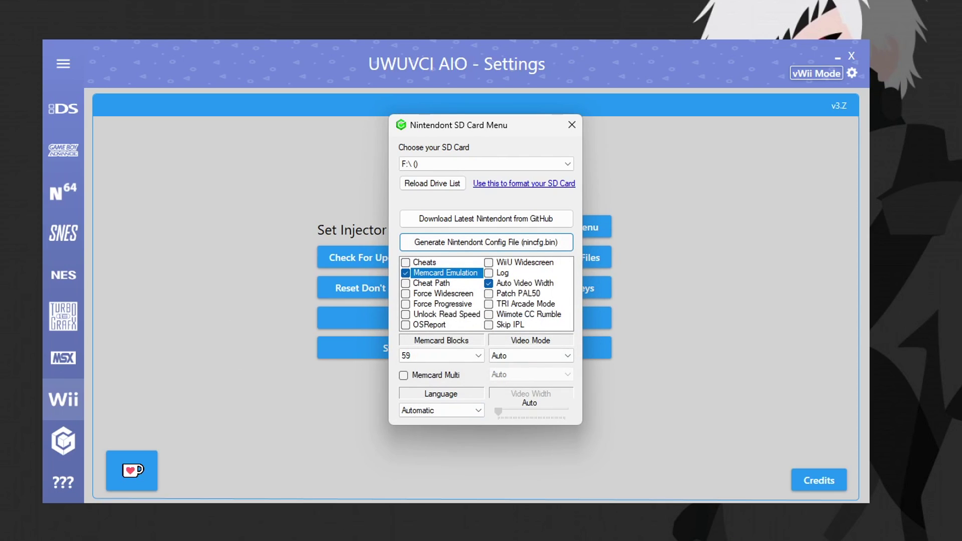
pyautogui.press('super+e')
# Step: Confirm the Nintendont folder is in F:\apps and close the Nintendont SD Card Menu
pyautogui.click(512, 104)
pyautogui.doubleClick(512, 103)
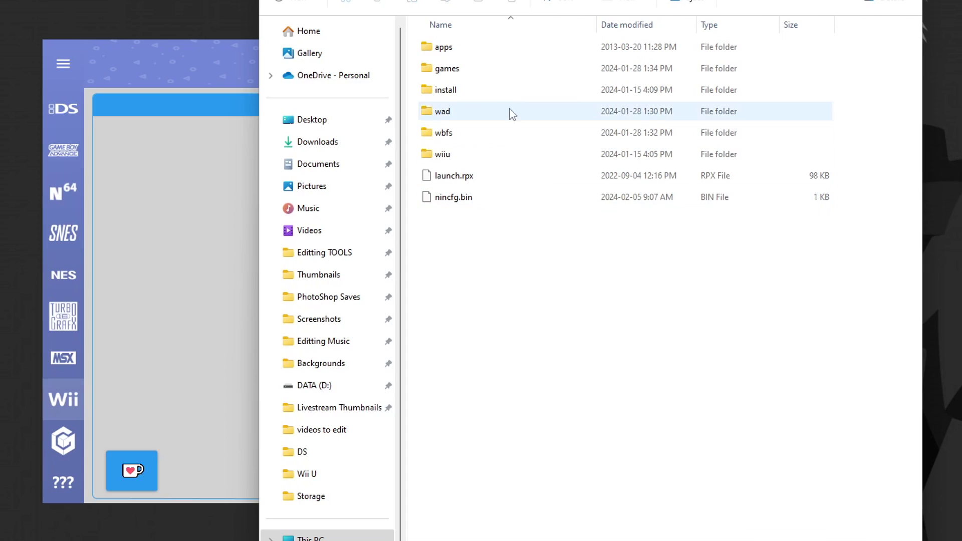
pyautogui.doubleClick(485, 50)
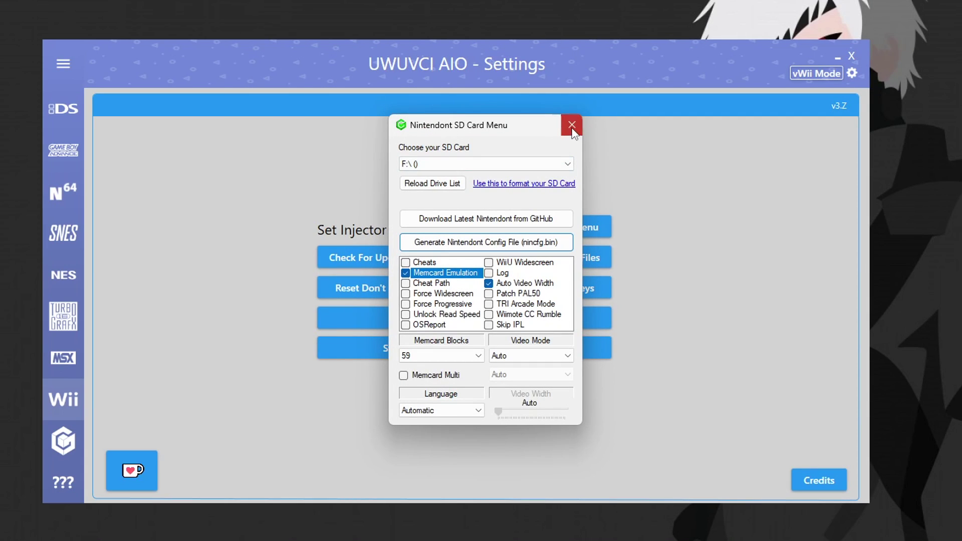
pyautogui.click(571, 126)
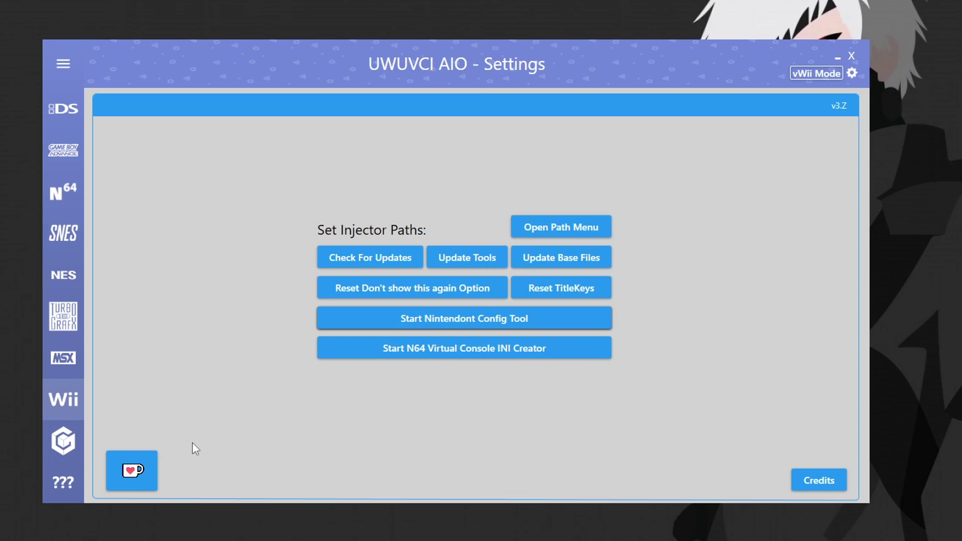
pyautogui.click(56, 442)
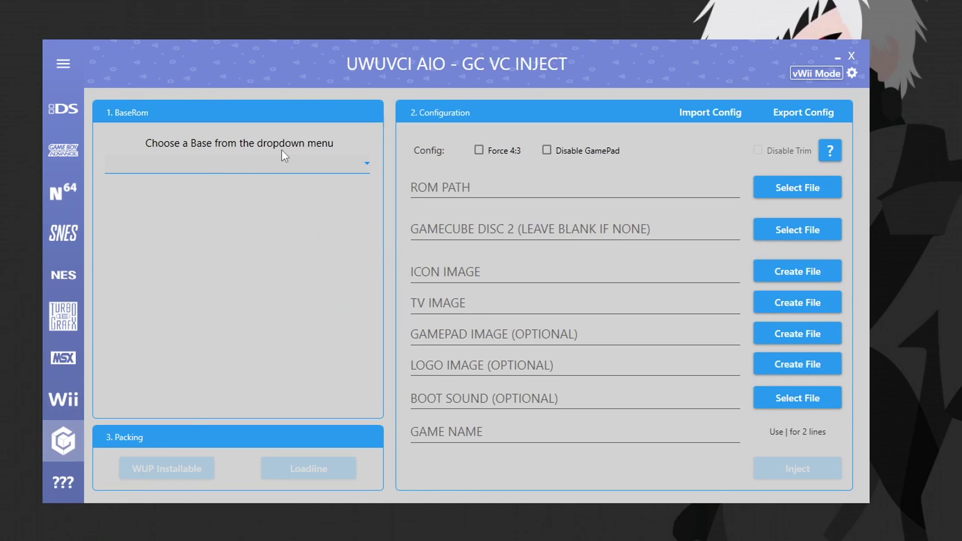
# Step: Set Rhythm Heaven Fever US as the GameCube base, after briefly trying Super Paper Mario US
pyautogui.click(368, 166)
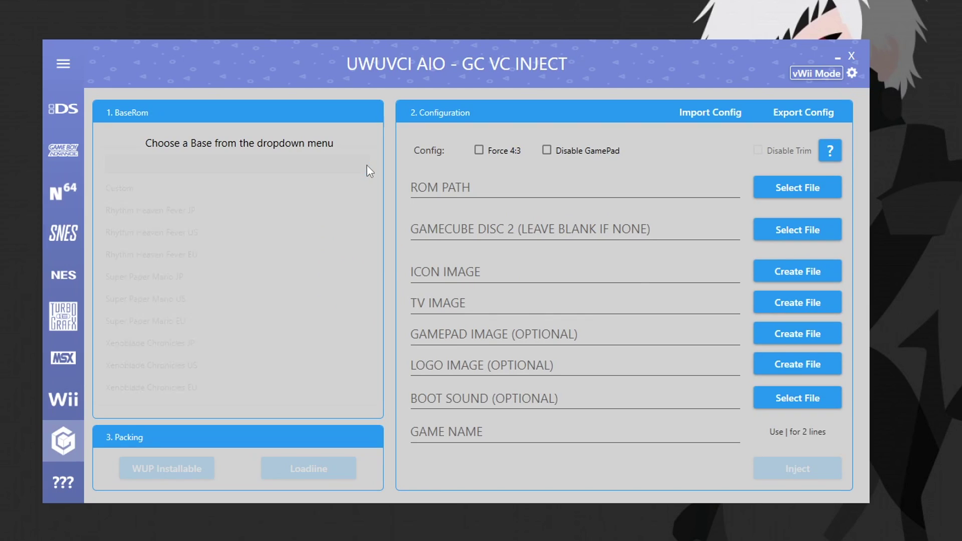
pyautogui.click(202, 233)
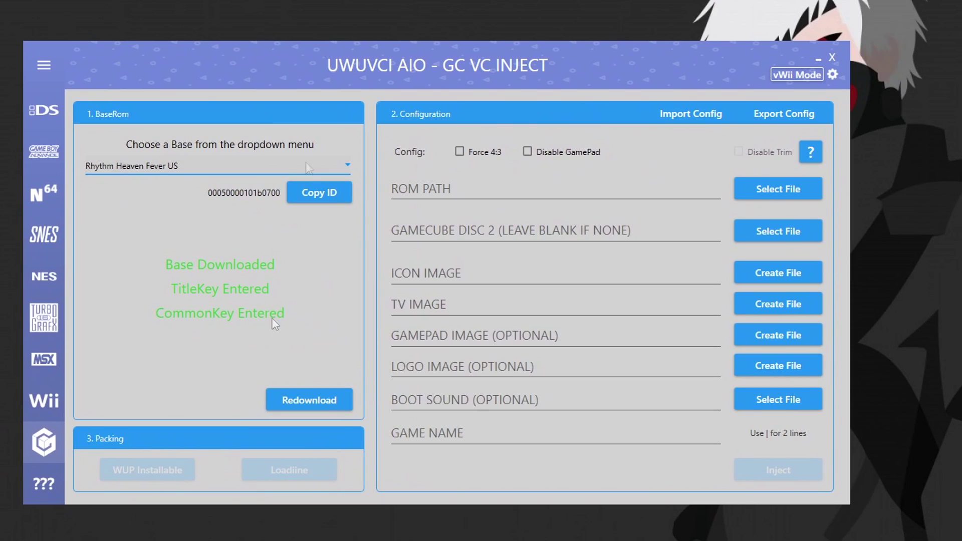
pyautogui.click(329, 169)
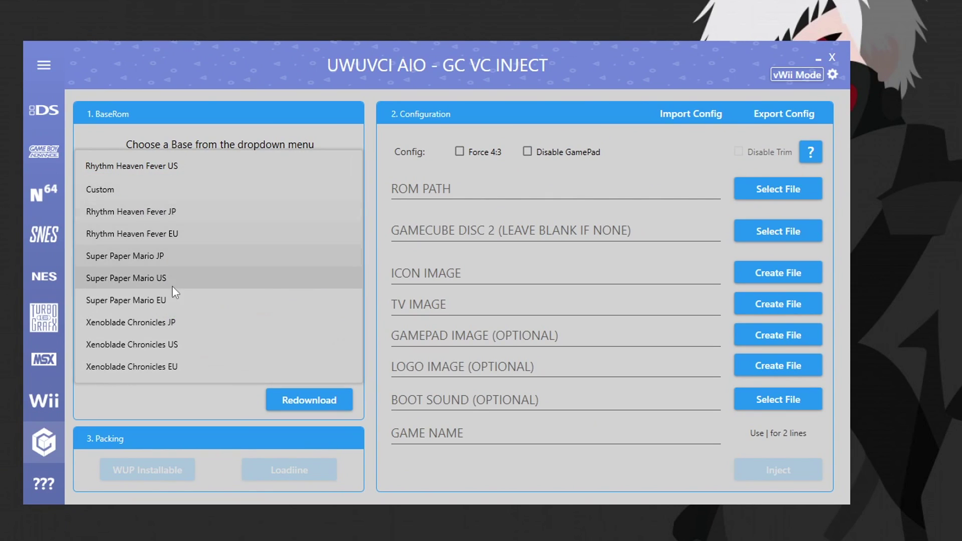
pyautogui.click(155, 279)
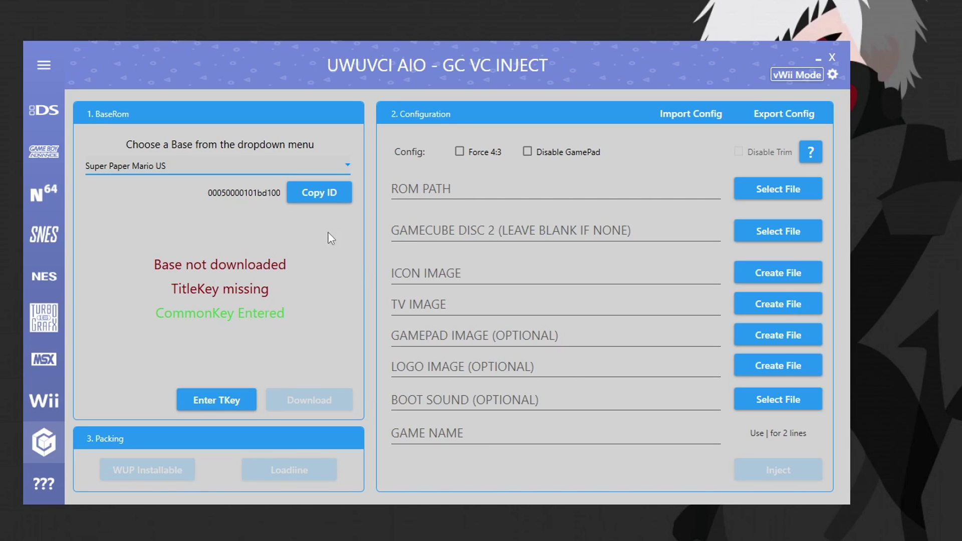
pyautogui.click(333, 164)
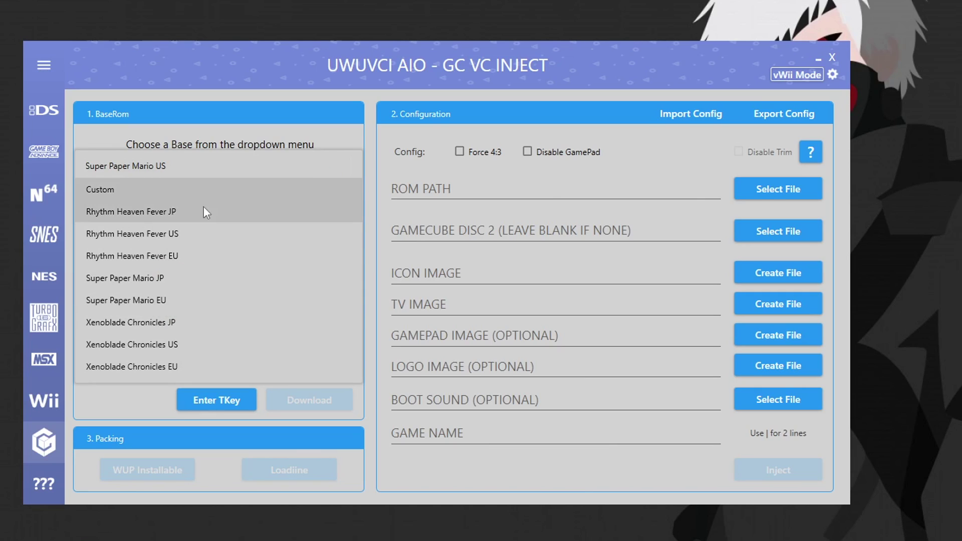
pyautogui.click(162, 236)
pyautogui.click(527, 151)
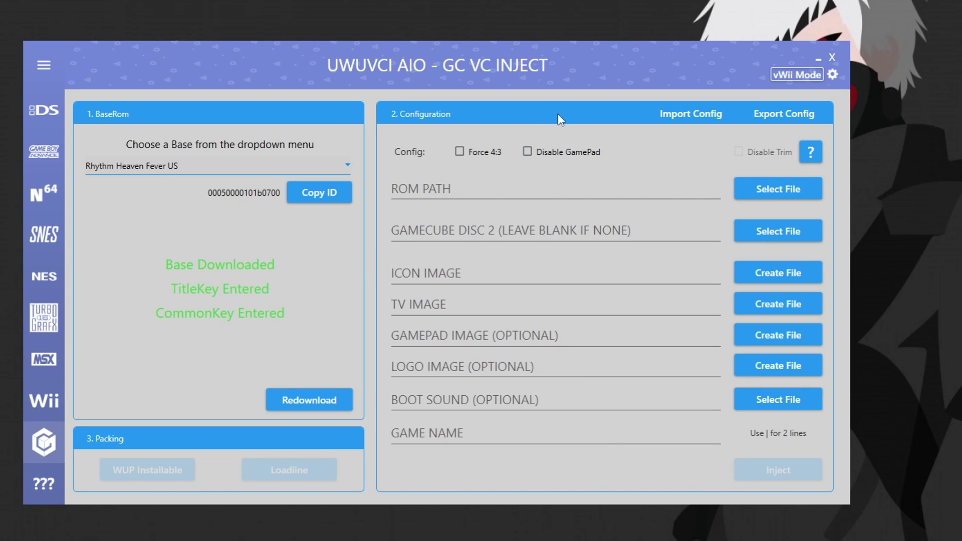
pyautogui.click(781, 190)
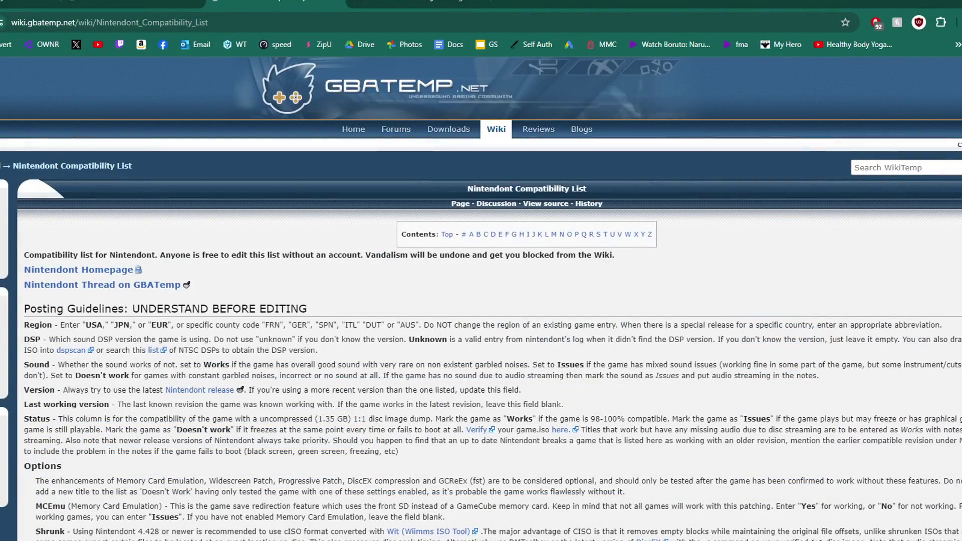
# Step: Scroll through GBAtemp's Nintendont Compatibility List page
pyautogui.scroll(-20, 481, 301)
pyautogui.scroll(-3, 481, 301)
pyautogui.scroll(8, 481, 300)
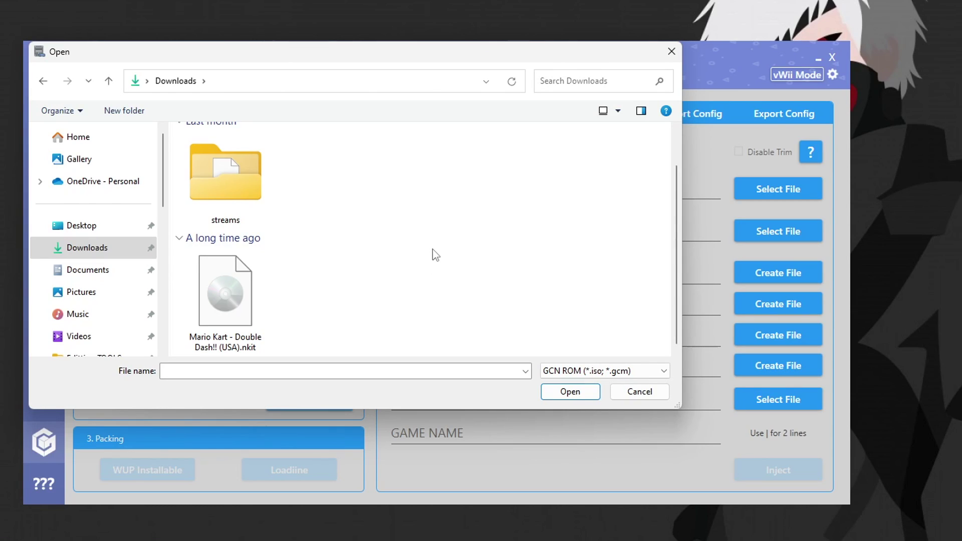
# Step: Load Mario Kart - Double Dash!! (USA).nkit, accept its boot images, review the name, and inject
pyautogui.click(221, 298)
pyautogui.click(570, 391)
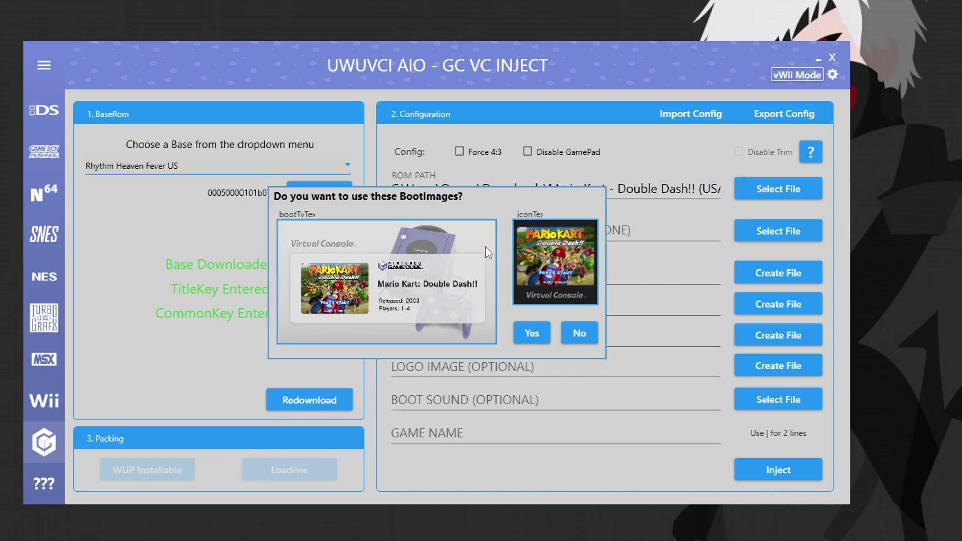
pyautogui.click(527, 333)
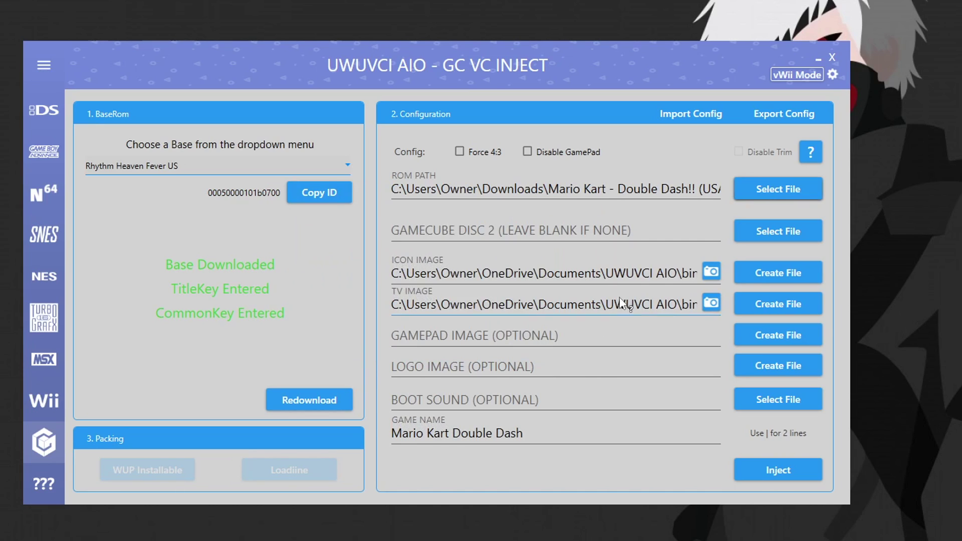
pyautogui.click(561, 439)
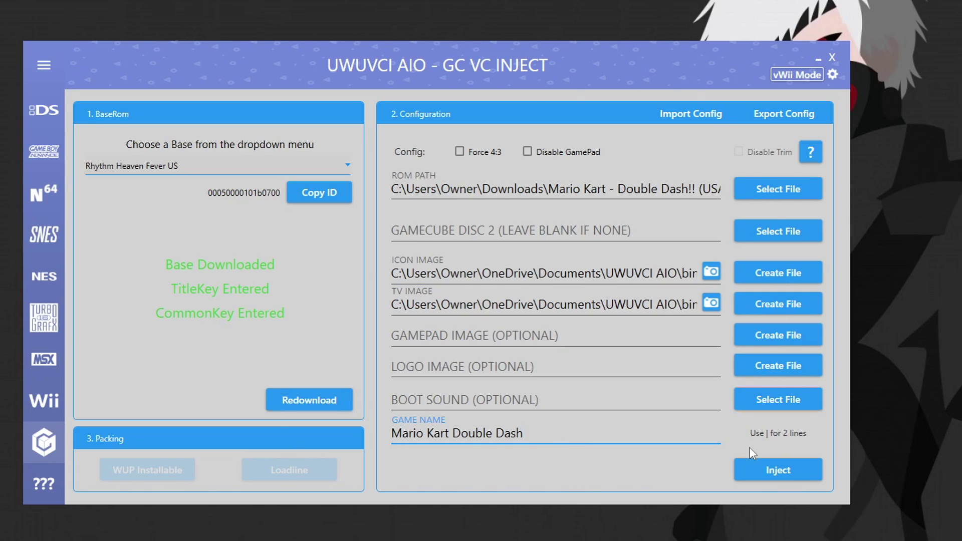
pyautogui.click(791, 476)
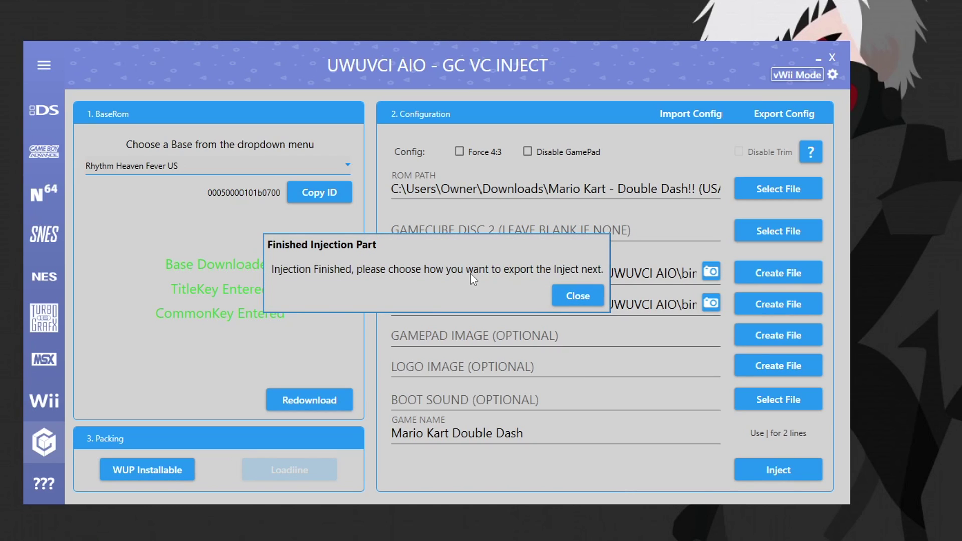
# Step: Dismiss the finished notice, build the Double Dash WUP installable, and open the InjectedGames folder
pyautogui.click(578, 296)
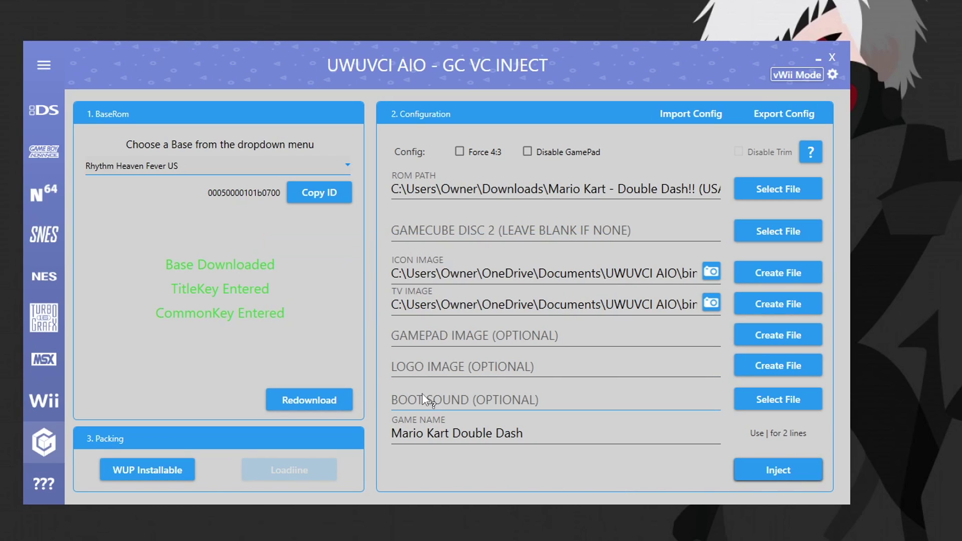
pyautogui.click(148, 474)
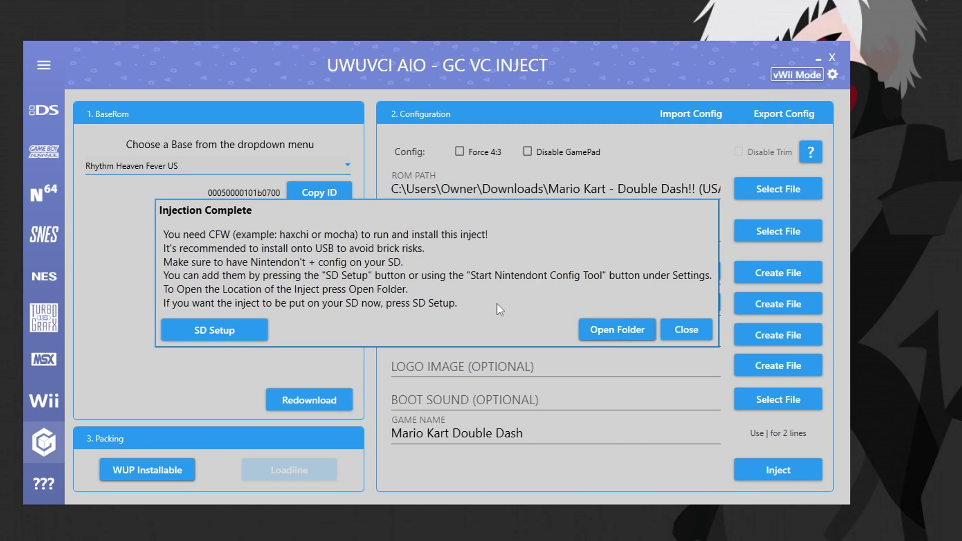
pyautogui.click(615, 337)
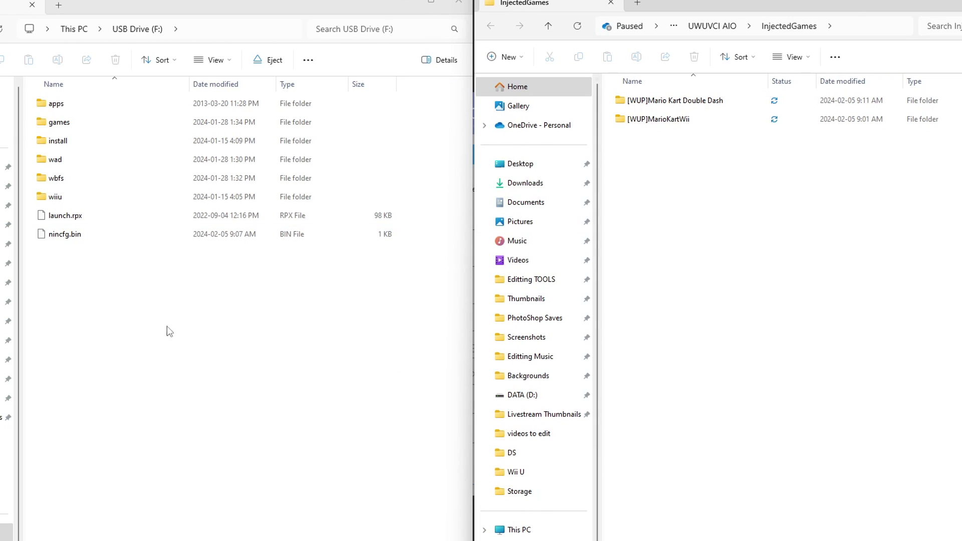
# Step: Copy the [WUP]Mario Kart Double Dash folder into the USB drive's install folder
pyautogui.click(125, 339)
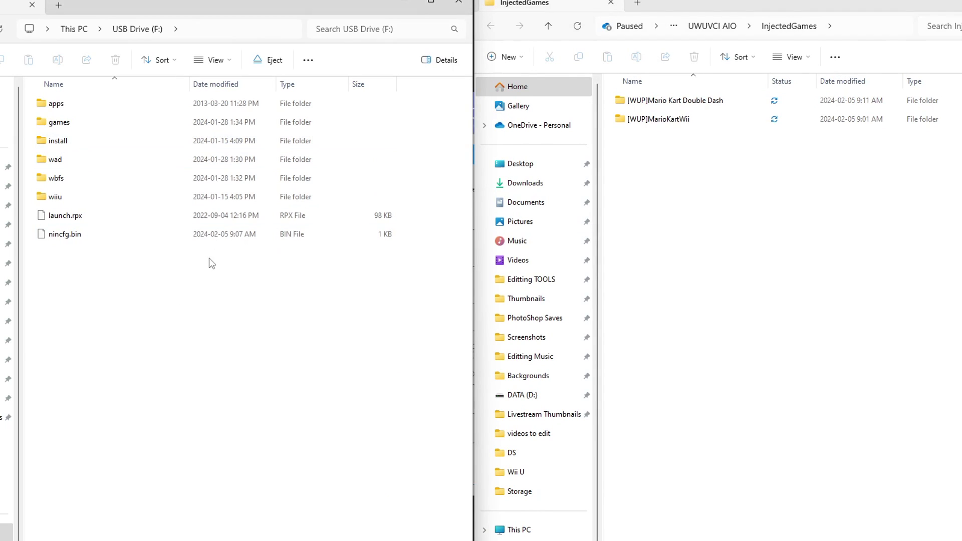
pyautogui.click(735, 221)
pyautogui.click(709, 102)
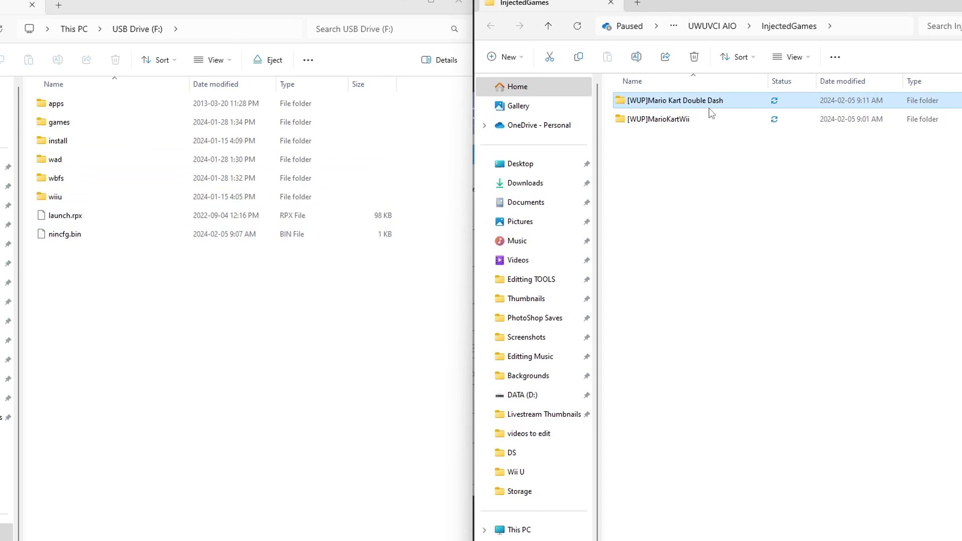
pyautogui.moveTo(721, 104); pyautogui.dragTo(77, 147)
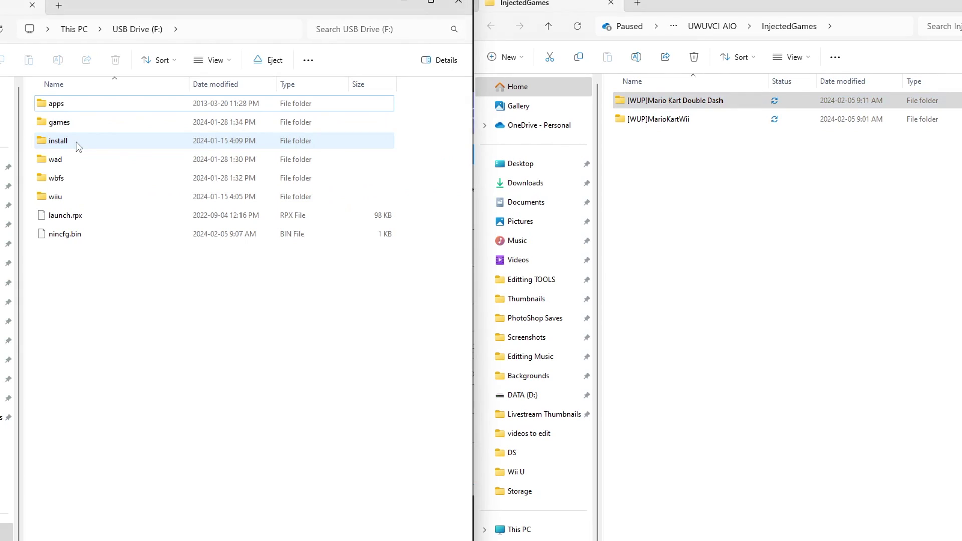
# Step: Check that F:\install holds both [WUP] folders, then go back up to F:\
pyautogui.doubleClick(97, 140)
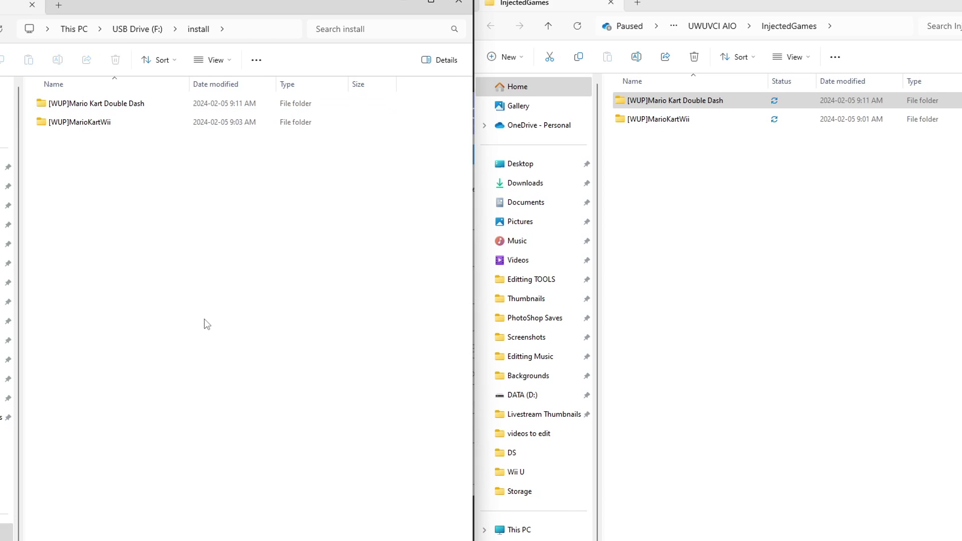
pyautogui.hotkey('alt', 'Up')
pyautogui.click(810, 277)
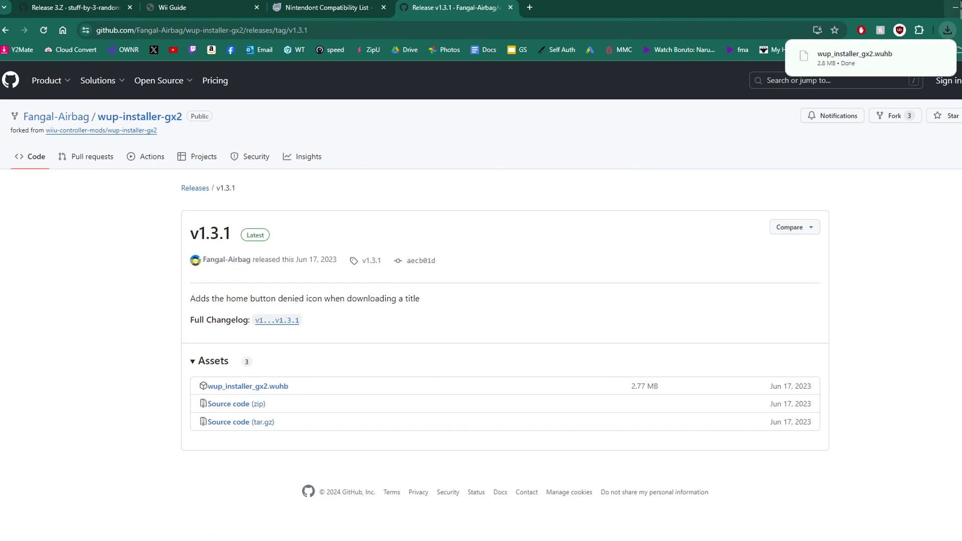
# Step: Copy wup_installer_gx2.wuhb from Downloads into F:\wiiu\apps
pyautogui.click(959, 10)
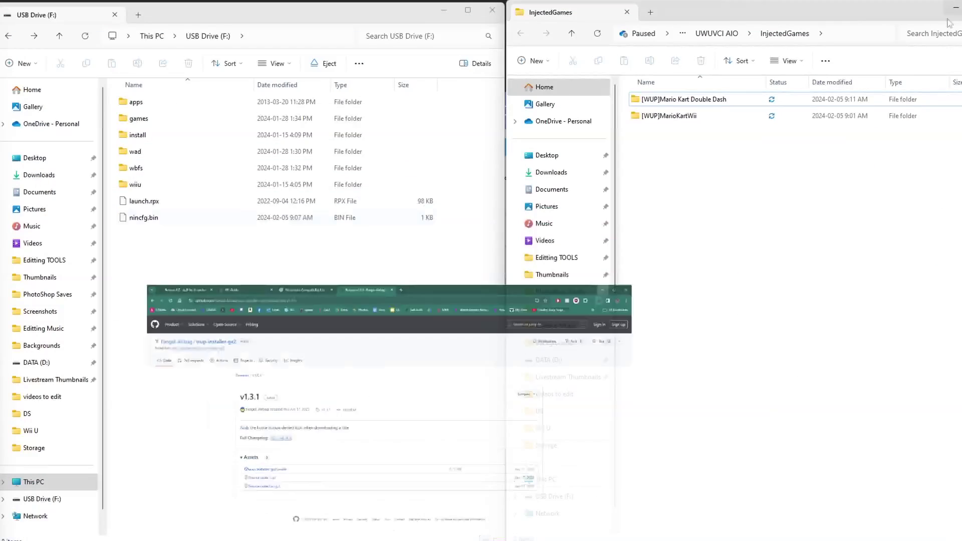
pyautogui.doubleClick(145, 186)
pyautogui.doubleClick(151, 102)
pyautogui.click(551, 172)
pyautogui.click(665, 136)
pyautogui.moveTo(661, 137); pyautogui.dragTo(258, 357)
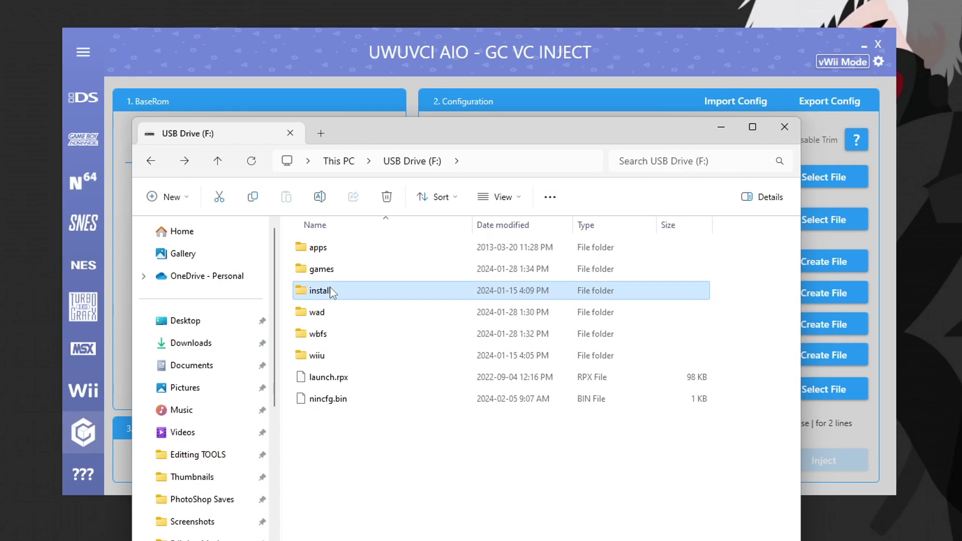
# Step: Look in the drive's install folder, return to the drive's top level, and minimize Explorer
pyautogui.doubleClick(326, 286)
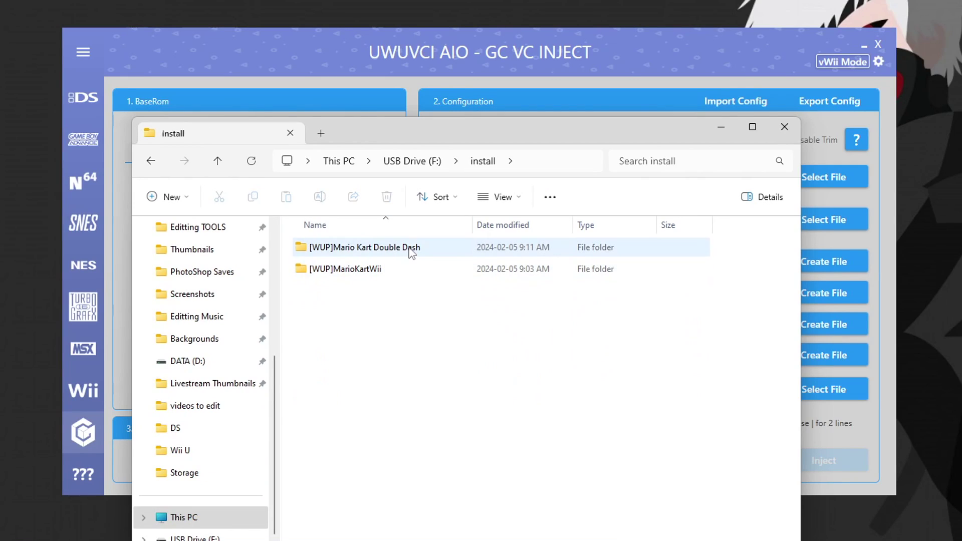
pyautogui.click(151, 161)
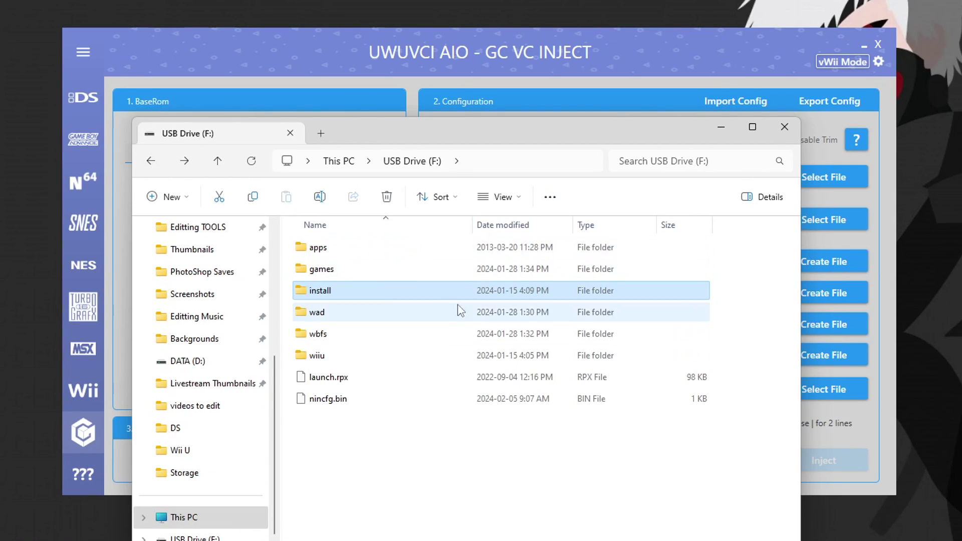
pyautogui.click(721, 126)
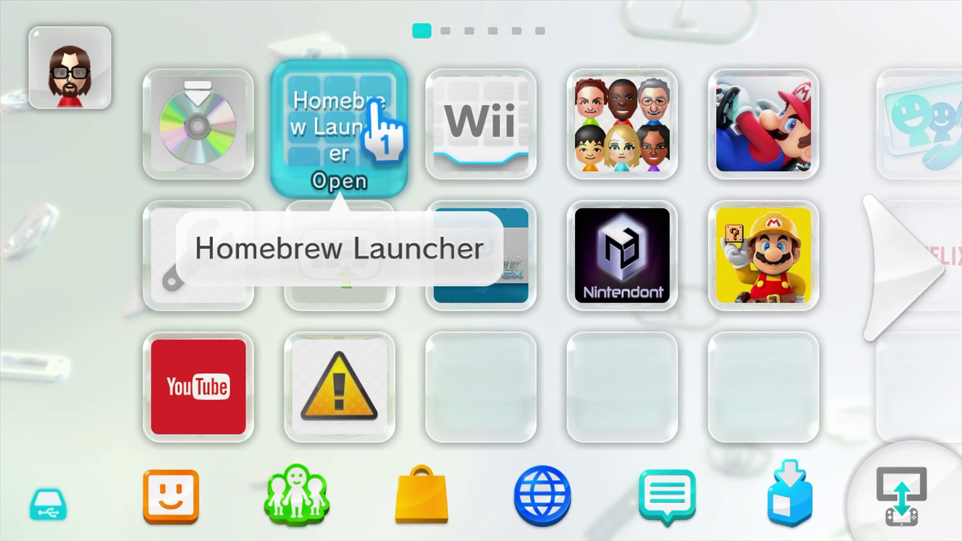
# Step: Start WUP Installer GX2 from the Homebrew Launcher and select both Mario Kart titles
pyautogui.click(341, 100)
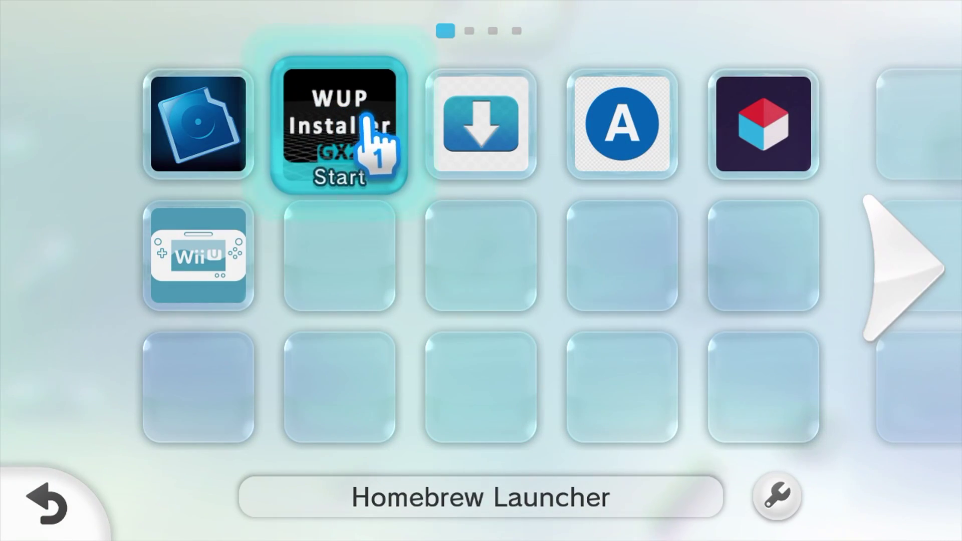
pyautogui.click(348, 111)
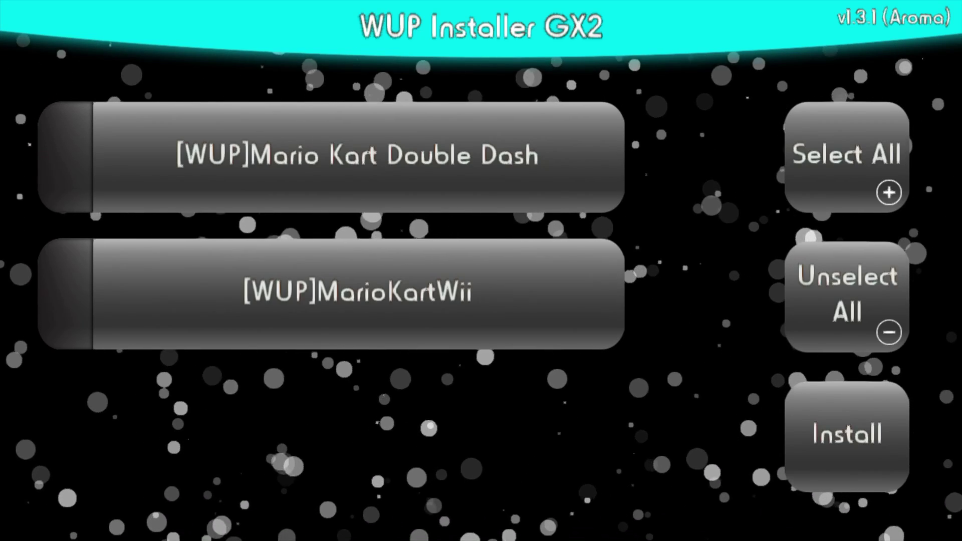
pyautogui.press('Down')
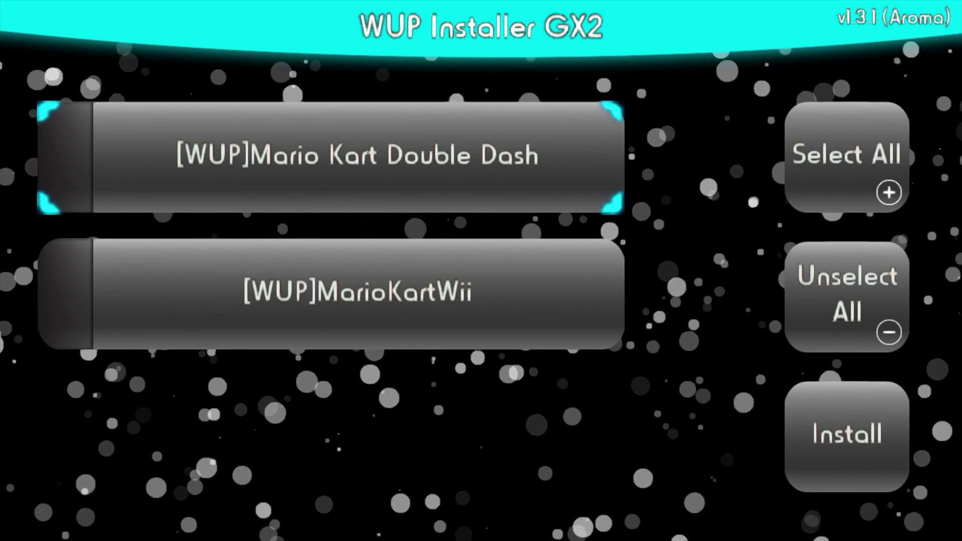
pyautogui.press('Return')
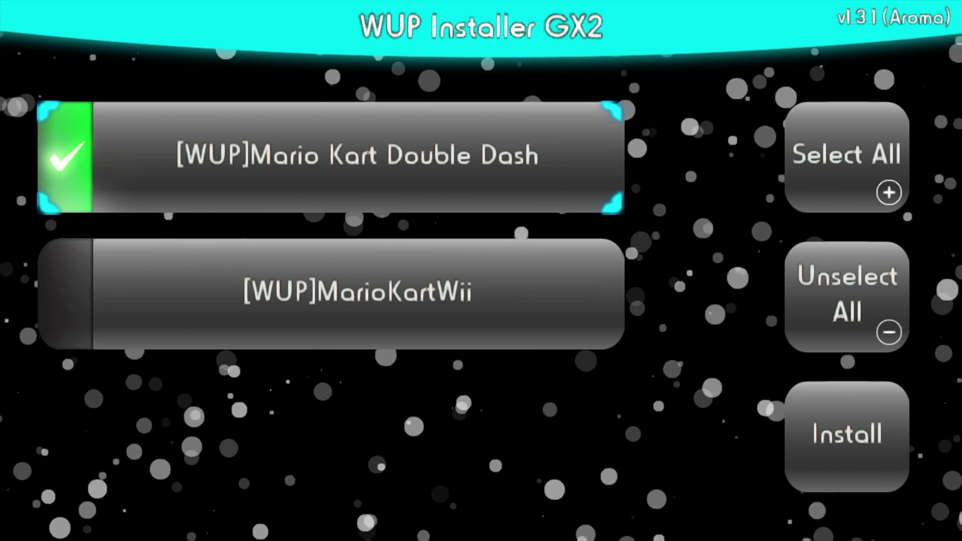
pyautogui.press('Right')
pyautogui.press('Down')
pyautogui.press('Up')
pyautogui.press('Up')
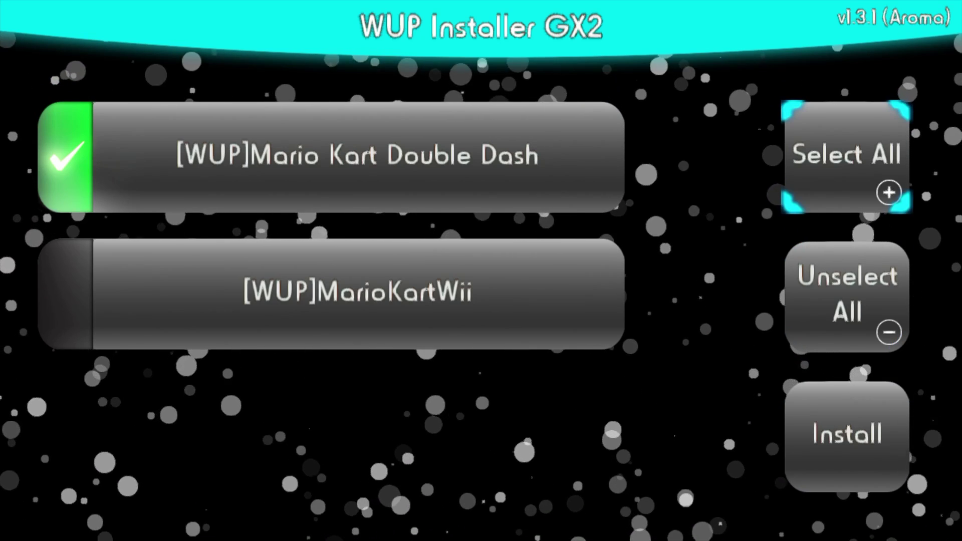
pyautogui.press('Return')
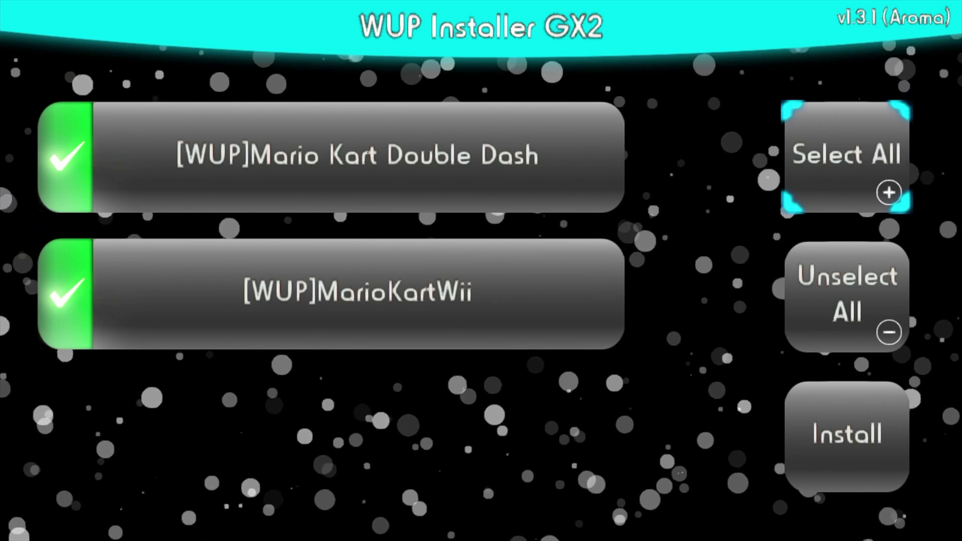
# Step: Install both titles to USB storage, dismiss the success message, and close the installer
pyautogui.press('Down')
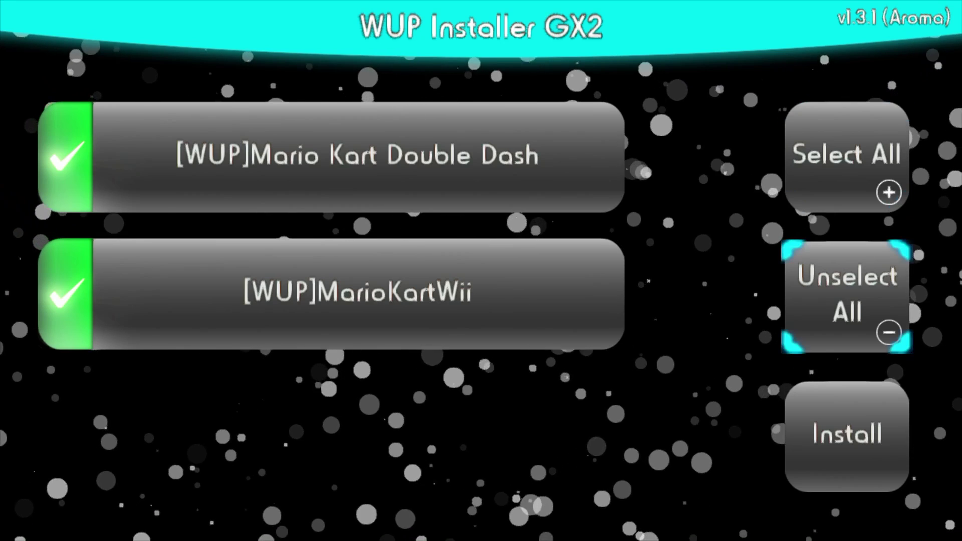
pyautogui.press('Down')
pyautogui.press('Return')
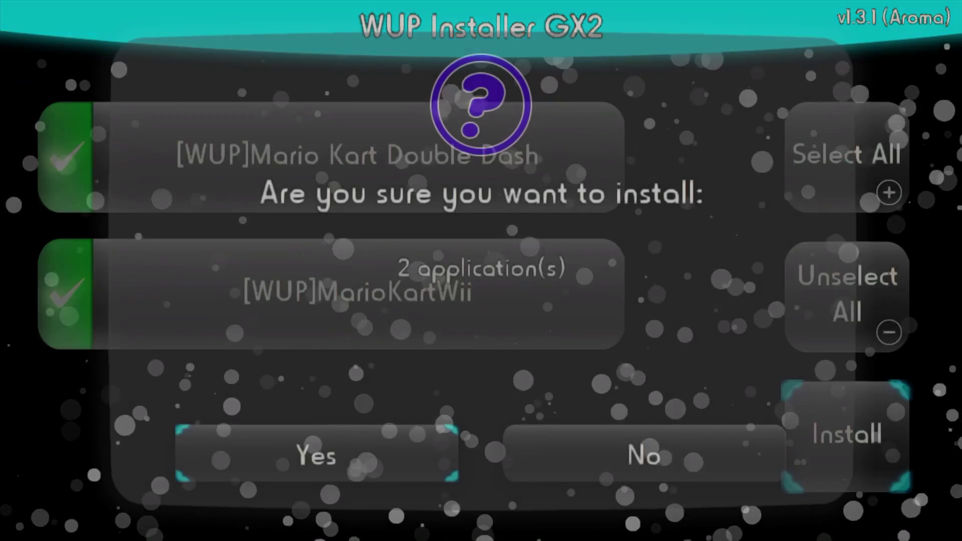
pyautogui.press('Return')
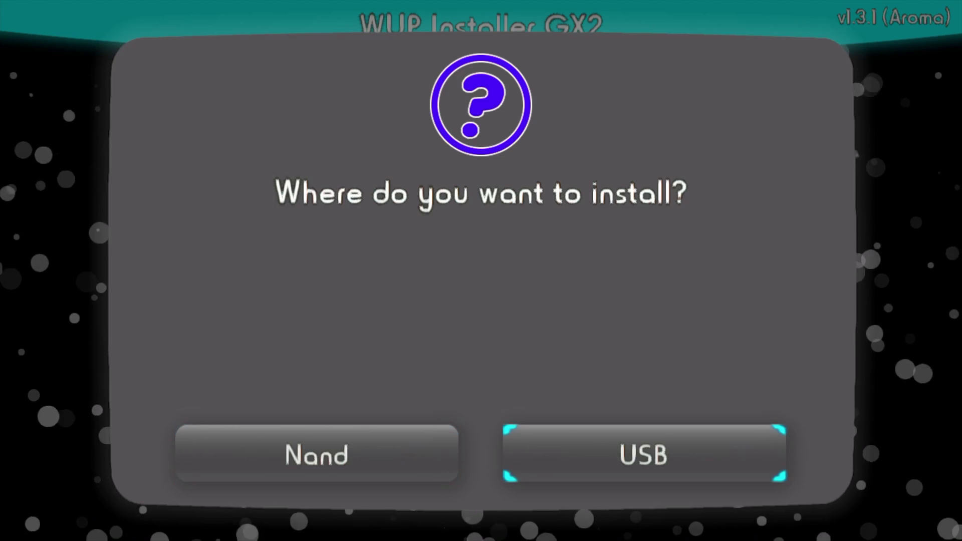
pyautogui.press('Return')
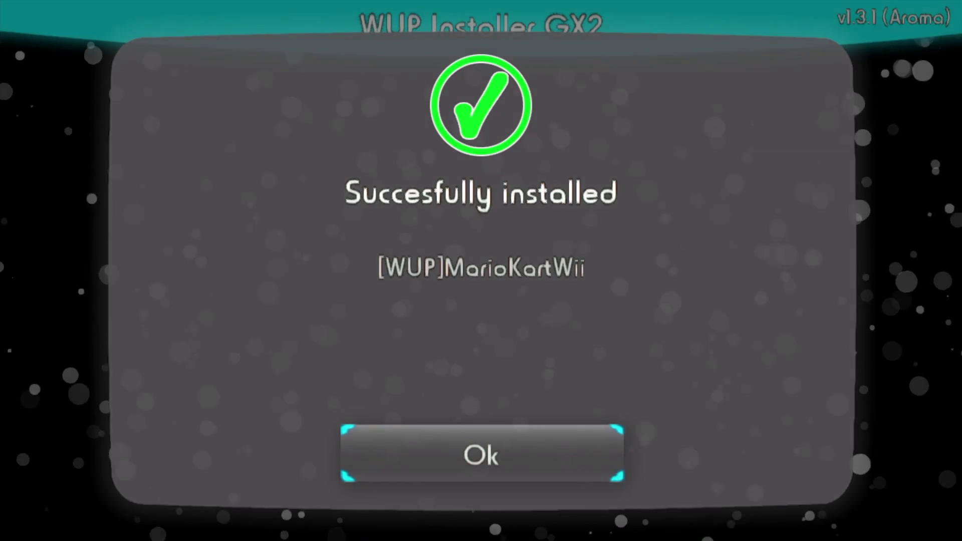
pyautogui.press('Return')
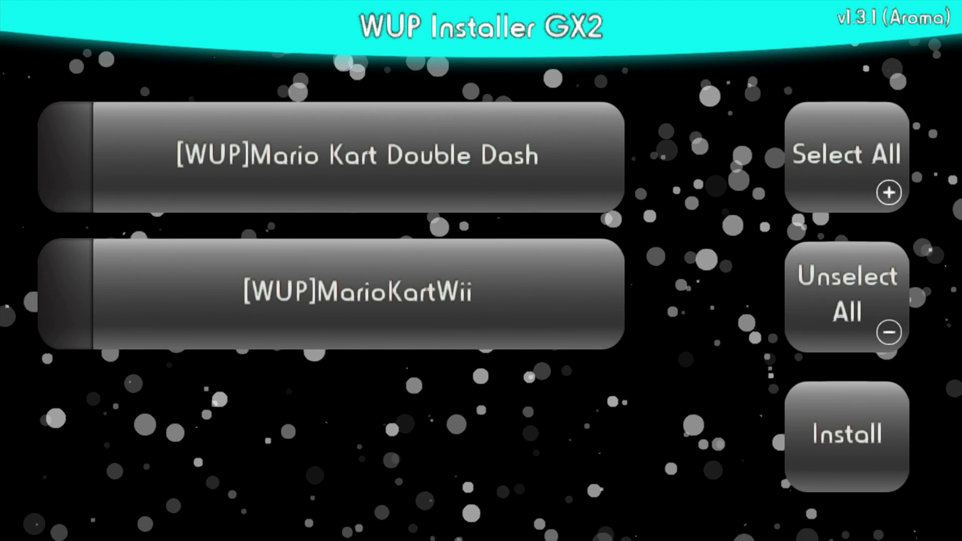
pyautogui.press('Home')
pyautogui.click(147, 256)
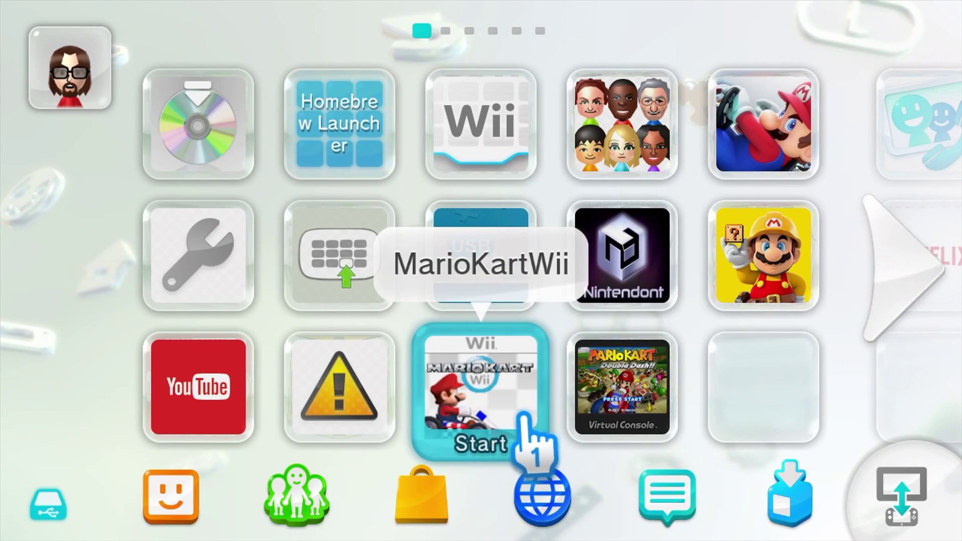
# Step: Launch the MarioKartWii inject and get past the Wii mode prompts to the game
pyautogui.click(495, 398)
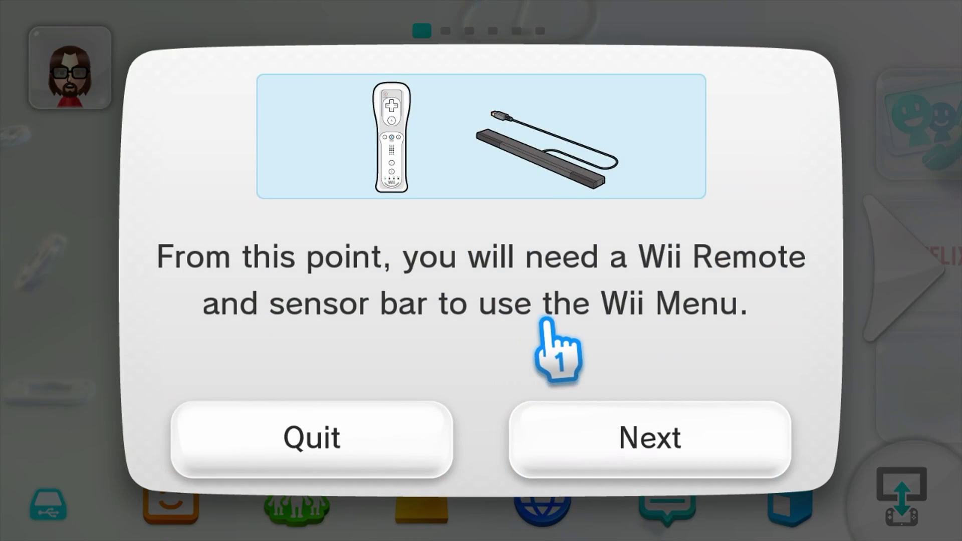
pyautogui.click(610, 429)
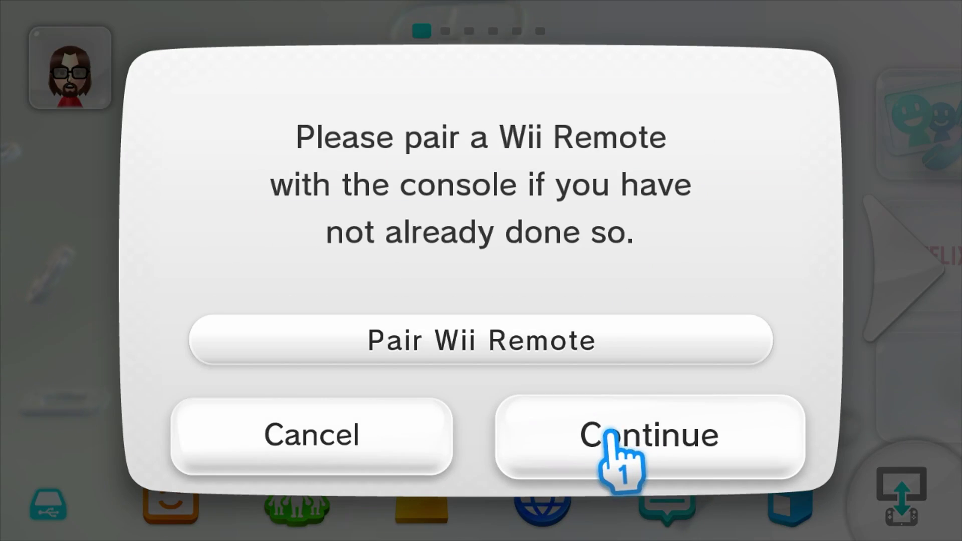
pyautogui.click(610, 429)
pyautogui.click(476, 440)
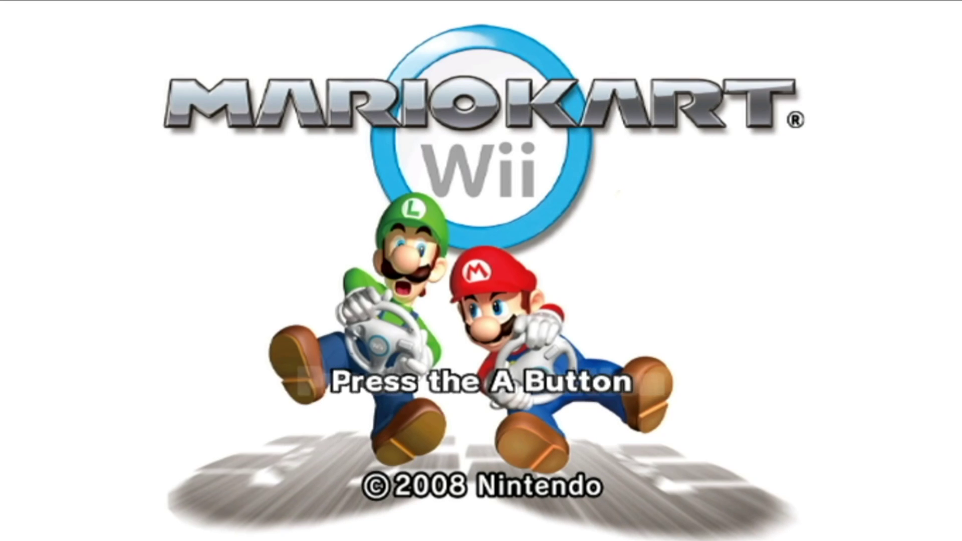
# Step: Reach the license selection screen, then exit the game back to the Wii U Menu
pyautogui.press('Return')
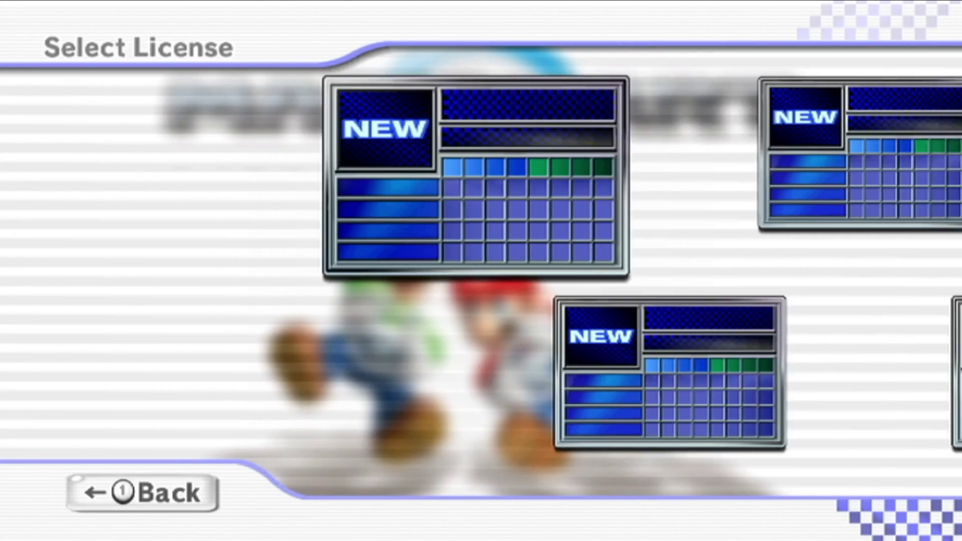
pyautogui.press('Down')
pyautogui.press('Up')
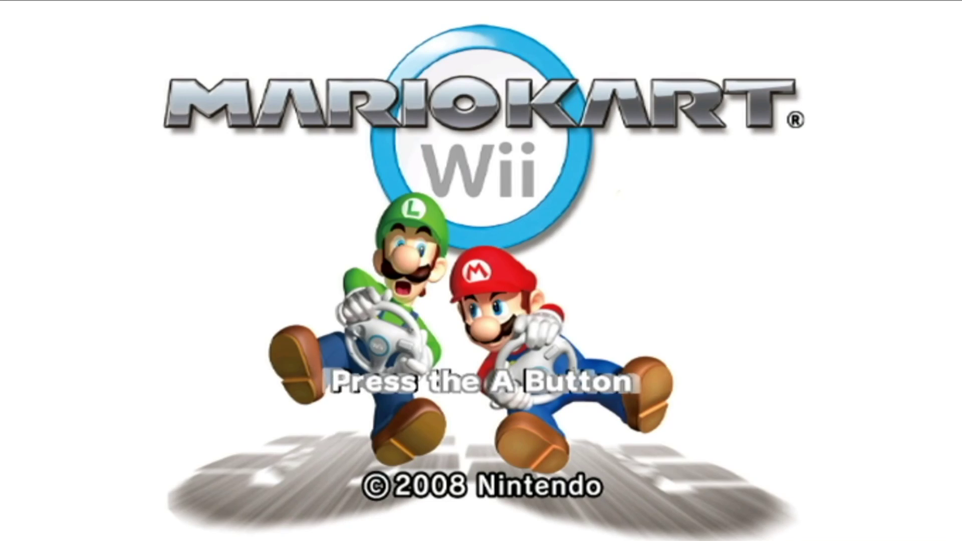
pyautogui.press('Home')
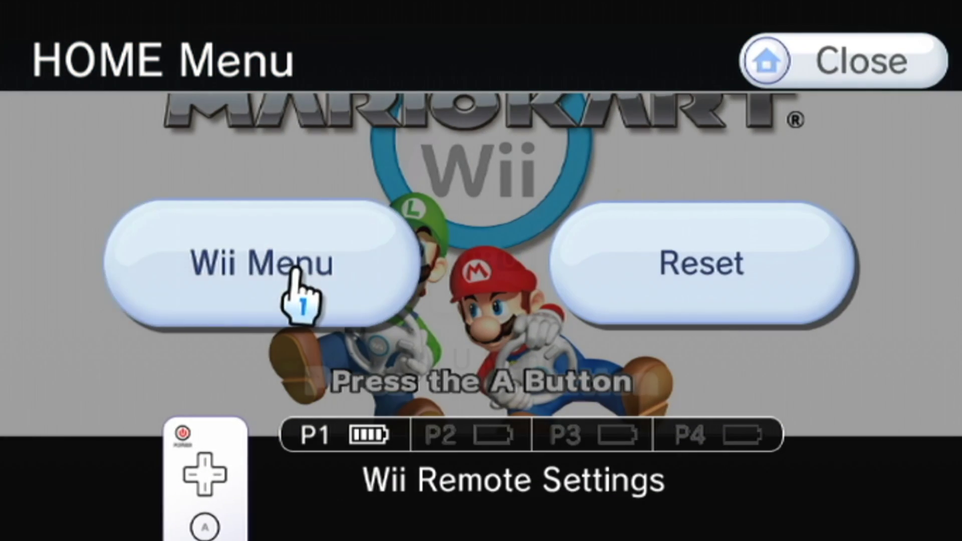
pyautogui.click(345, 273)
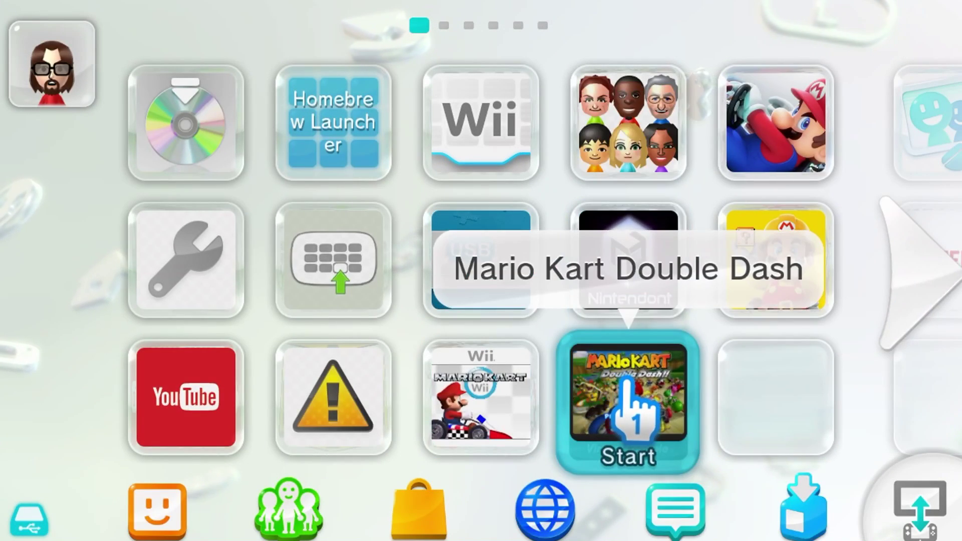
# Step: Launch Mario Kart Double Dash on TV Only, browse the 2–3 player options, then back out
pyautogui.click(656, 446)
pyautogui.click(371, 296)
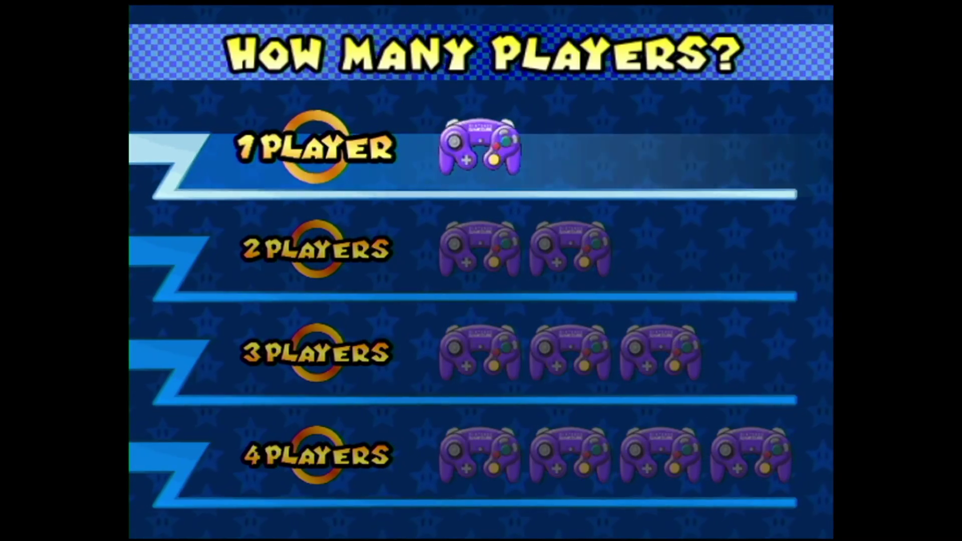
pyautogui.press('Down')
pyautogui.press('Up')
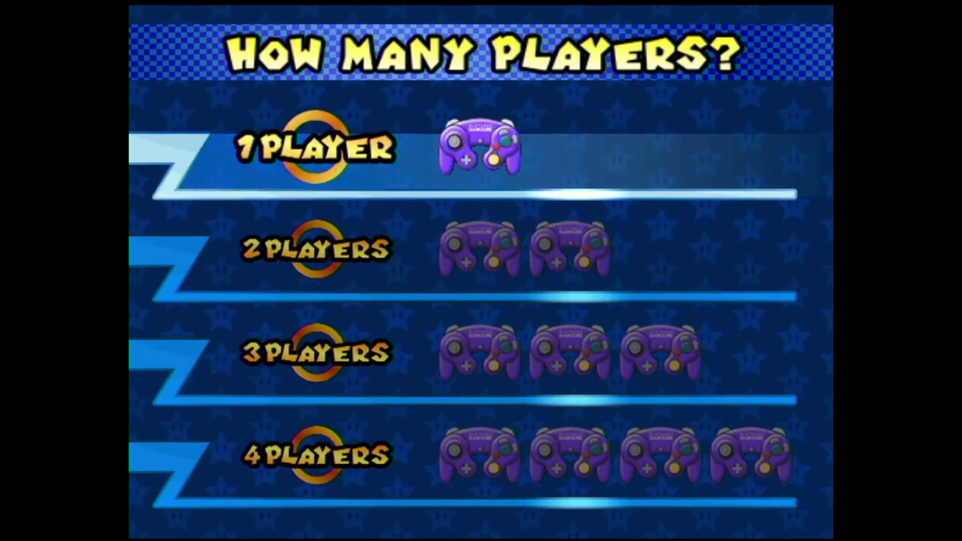
pyautogui.press('Down')
pyautogui.press('Down')
pyautogui.press('Up')
pyautogui.press('Escape')
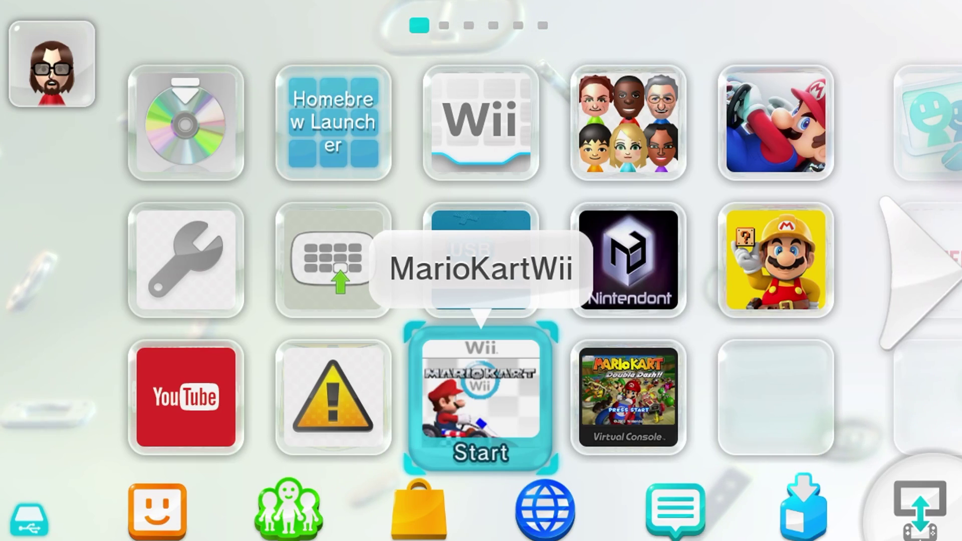
pyautogui.click(629, 396)
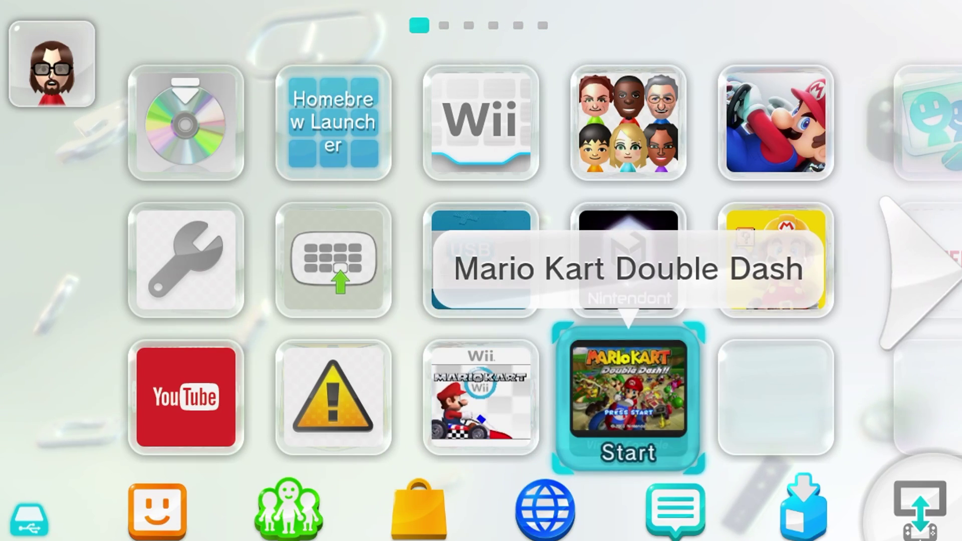